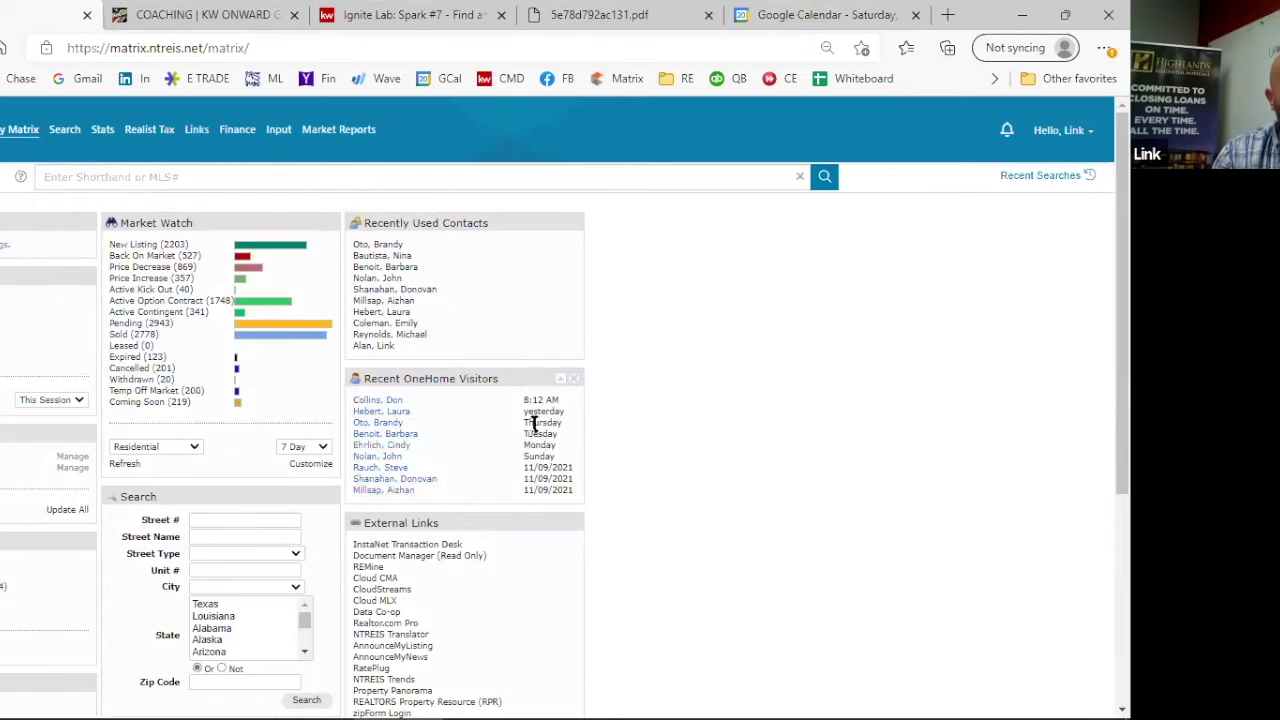
Step: Review the sent auto-emails of the two most recent OneHome visitors and open the contents of their emails
{"action": "left_click", "coordinate": [384, 401]}
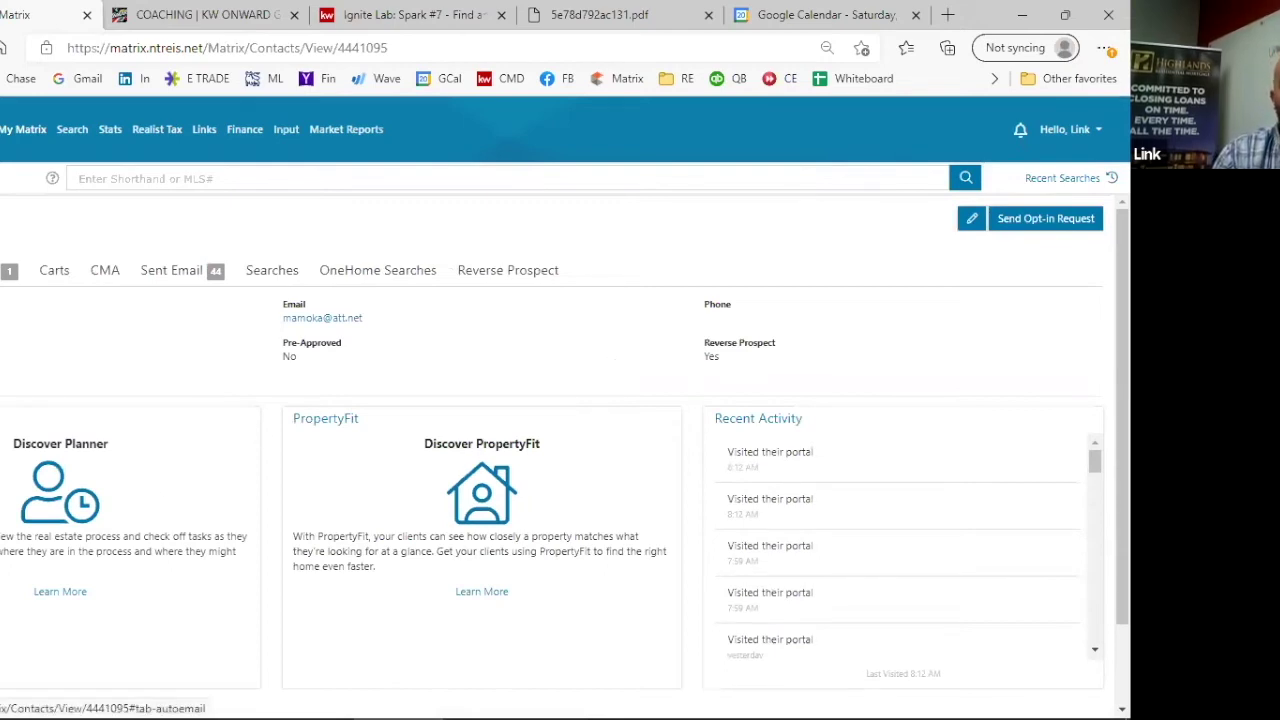
{"action": "left_click", "coordinate": [186, 278]}
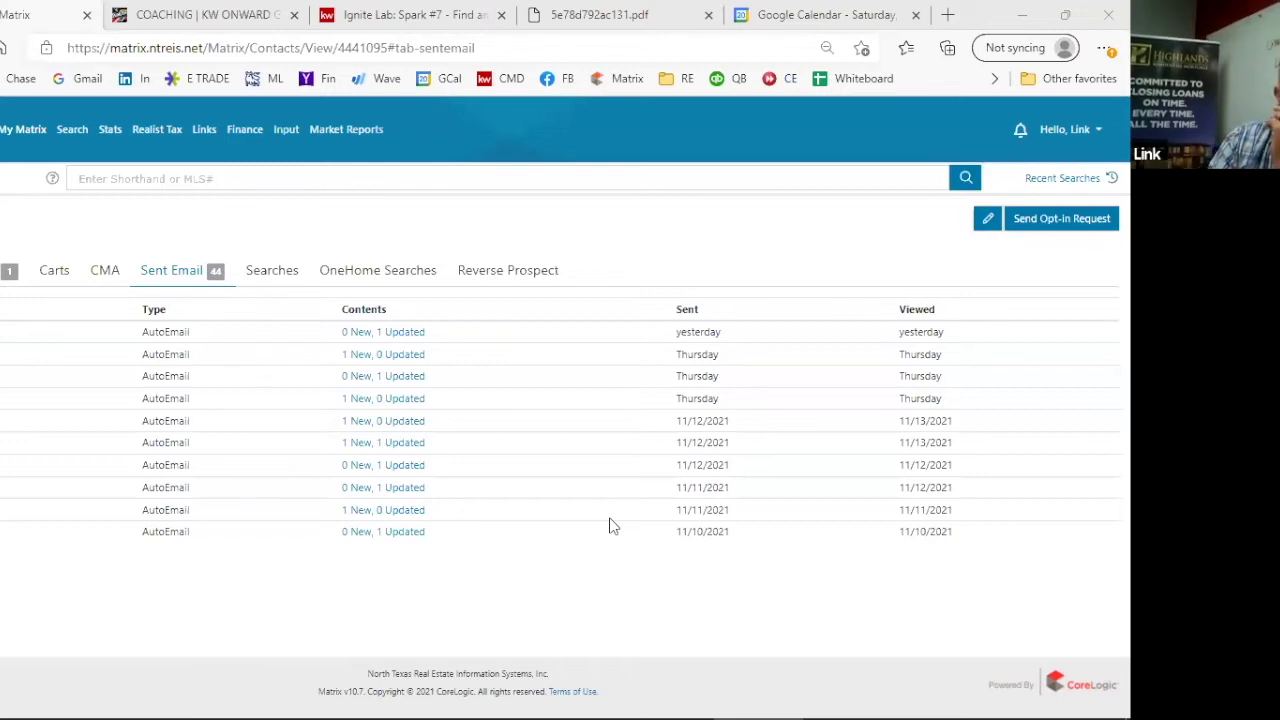
{"action": "left_click", "coordinate": [383, 340]}
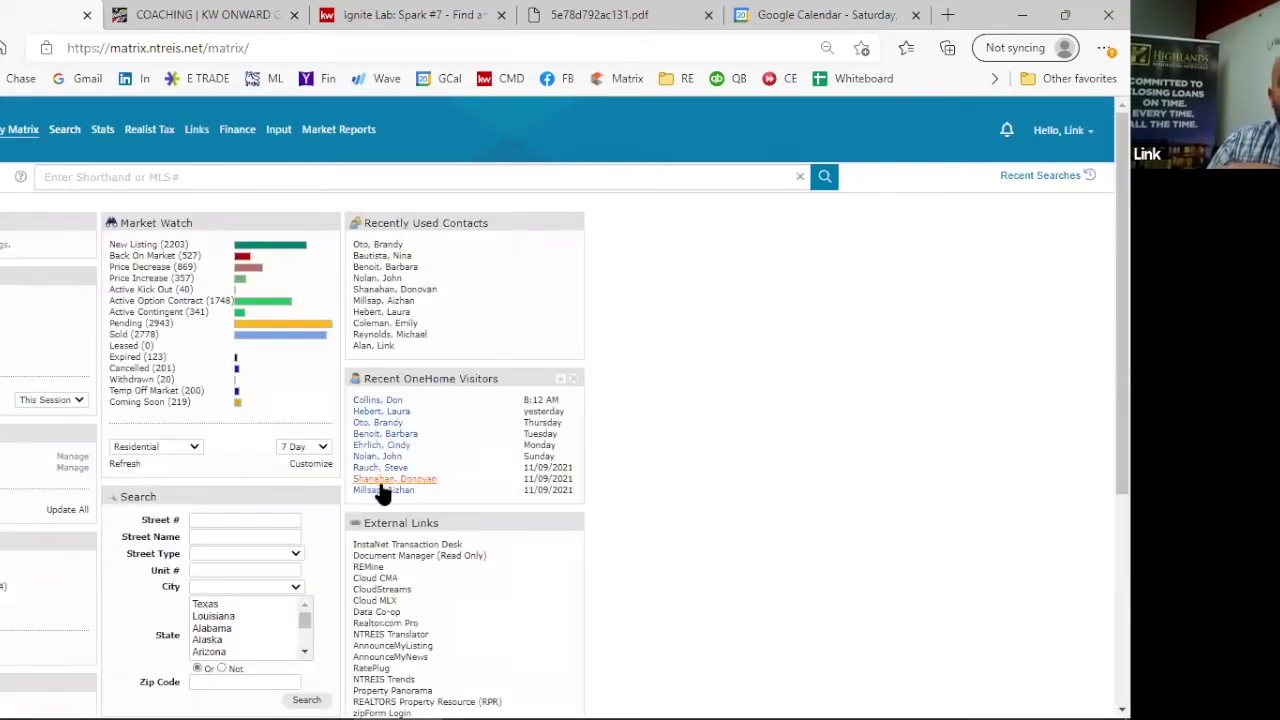
{"action": "left_click", "coordinate": [381, 414]}
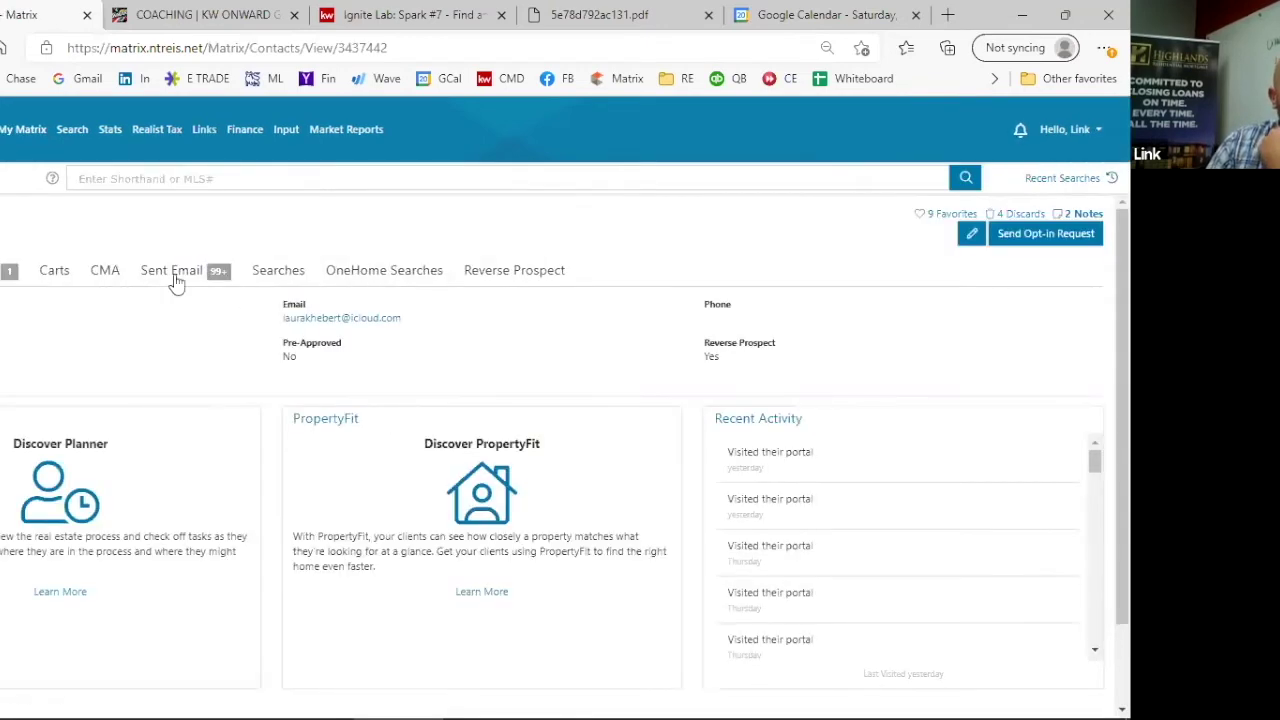
{"action": "left_click", "coordinate": [172, 272]}
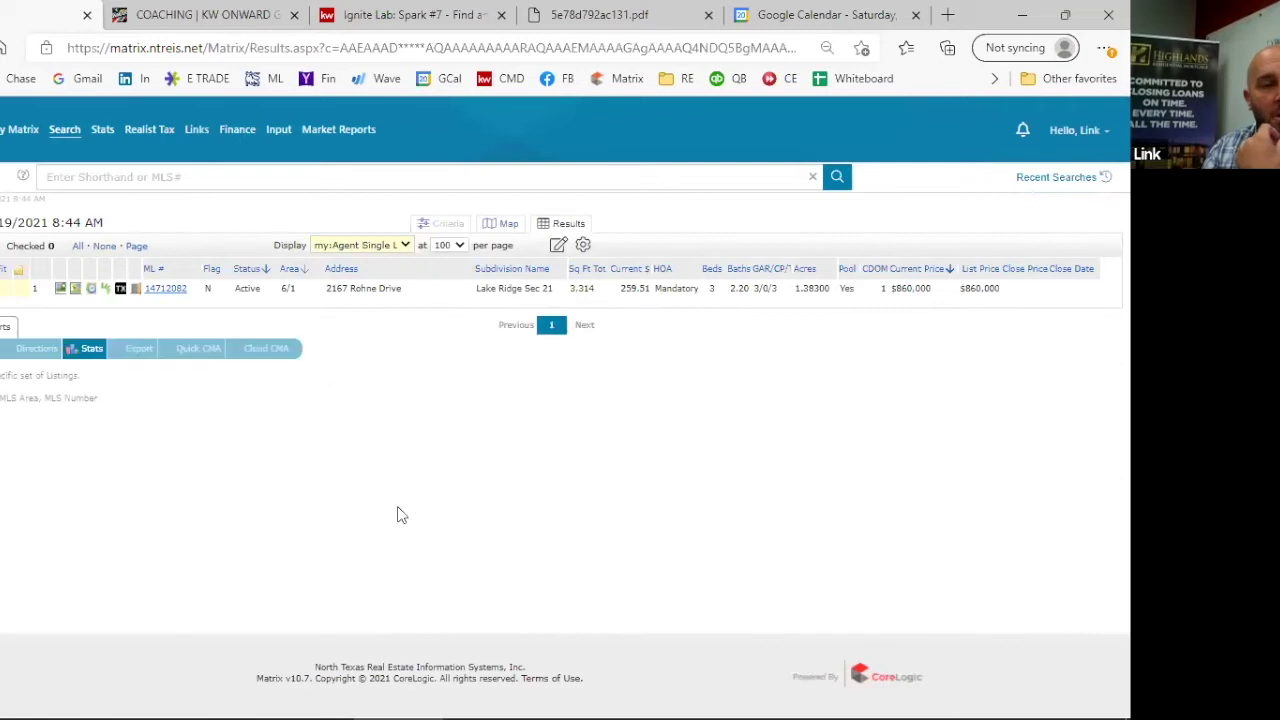
Step: Open the emailed Cedar Hill listing and look through its first two enlarged photos
{"action": "left_click", "coordinate": [168, 290]}
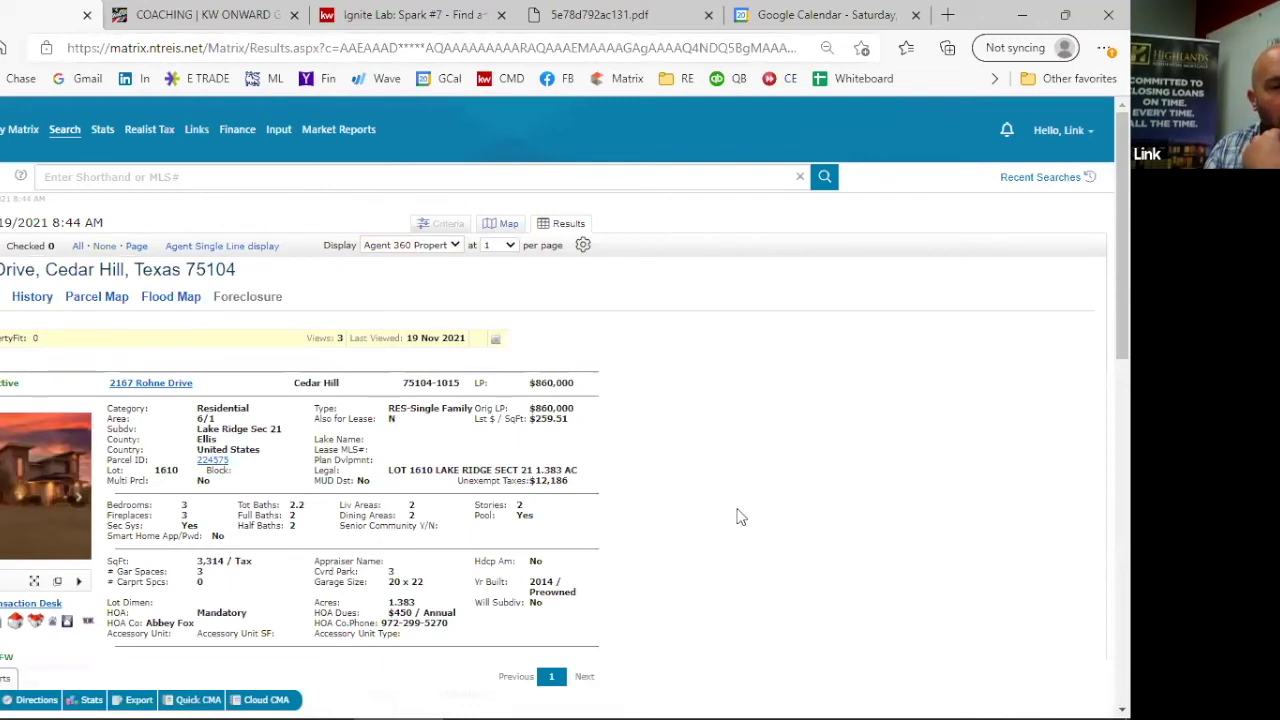
{"action": "left_click", "coordinate": [66, 512]}
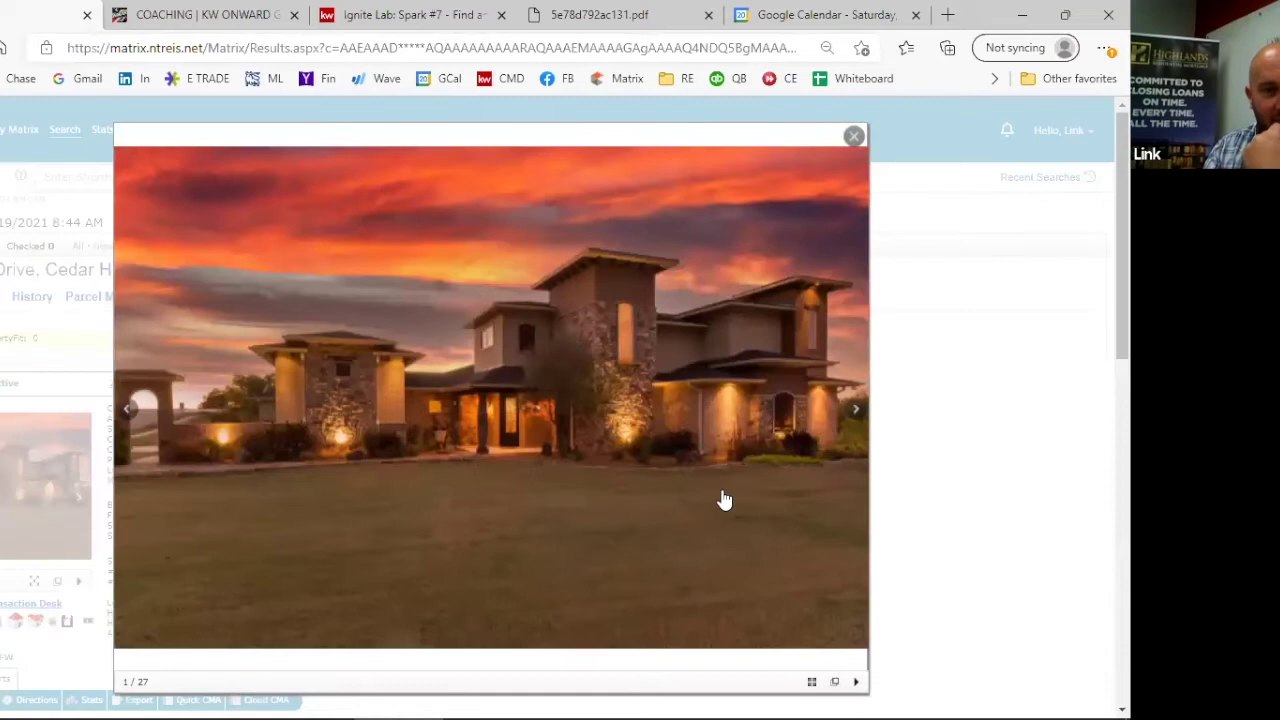
{"action": "left_click", "coordinate": [857, 412]}
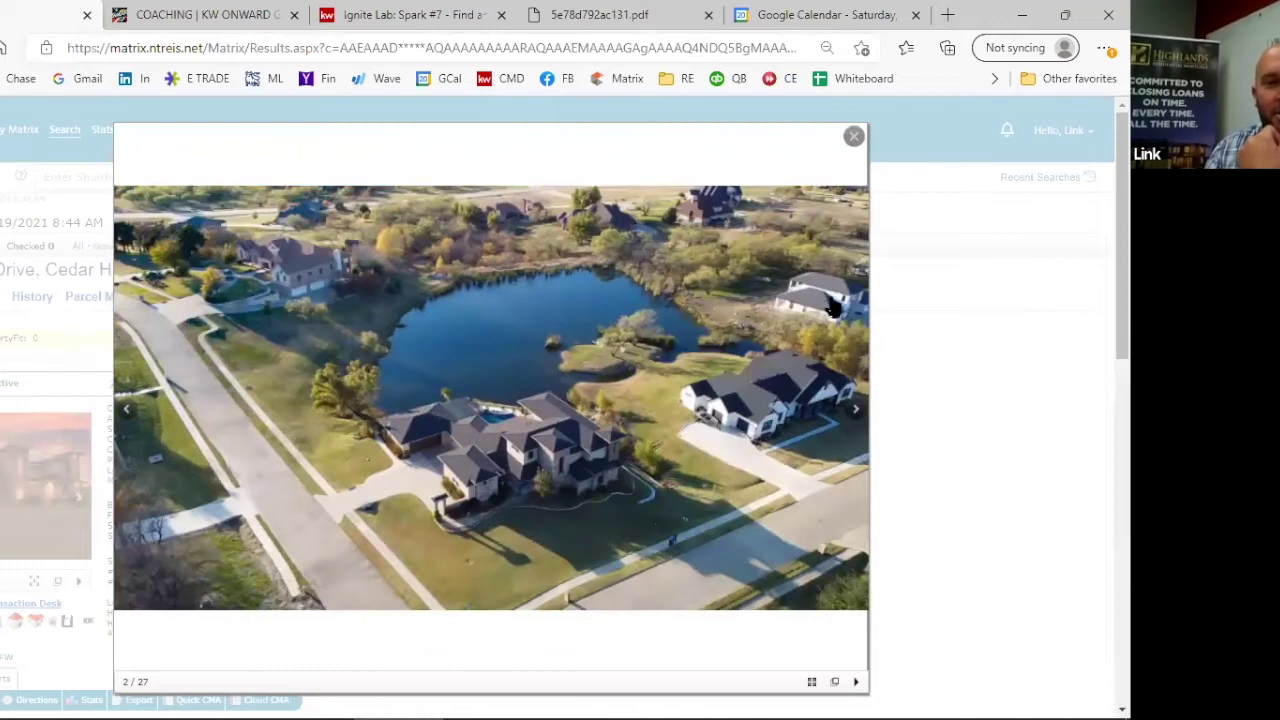
{"action": "left_click", "coordinate": [856, 139]}
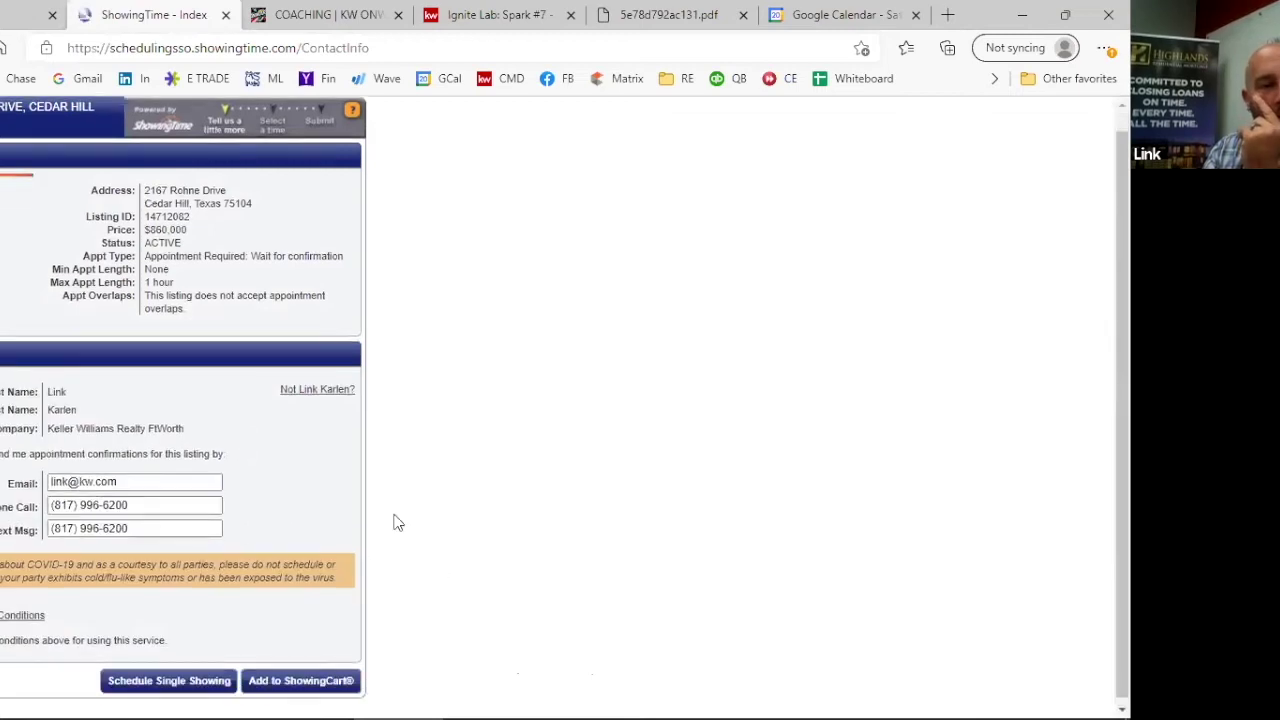
Step: Prepare a single showing for Monday, November 22, from 12:00 pm to 1:00 pm, and close it without requesting
{"action": "left_click", "coordinate": [167, 677]}
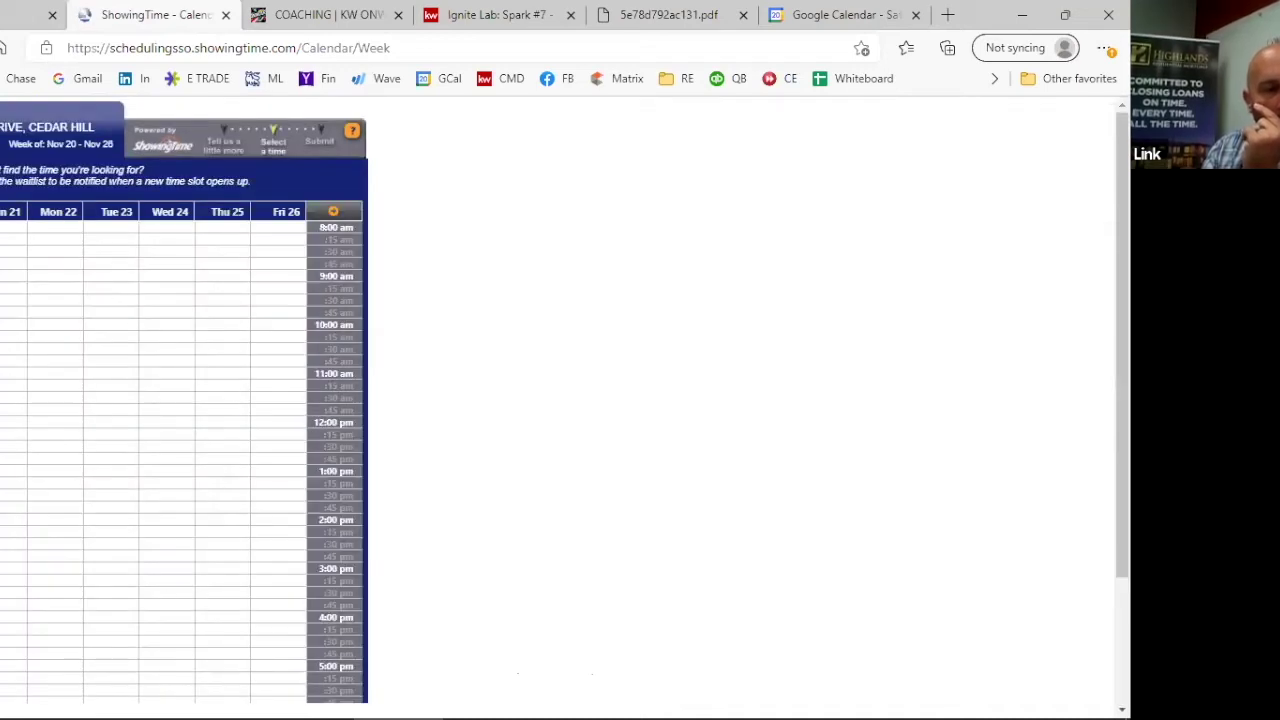
{"action": "left_click", "coordinate": [55, 428]}
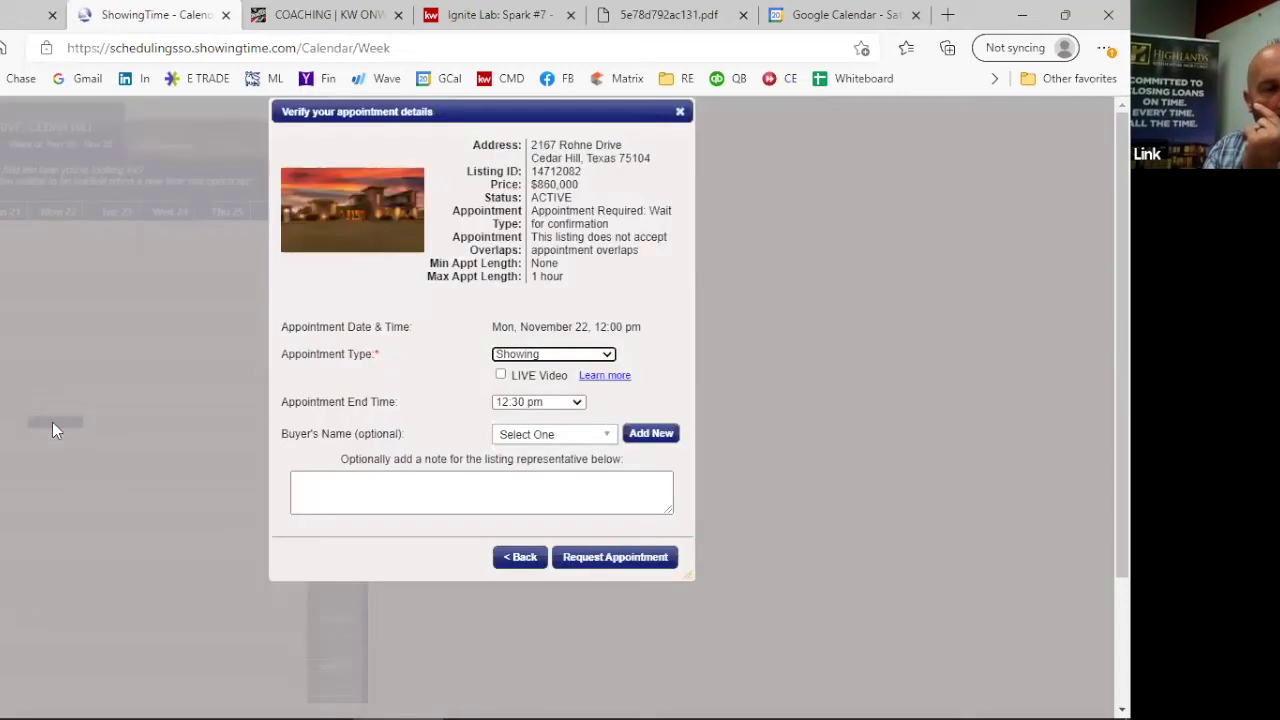
{"action": "left_click", "coordinate": [573, 403]}
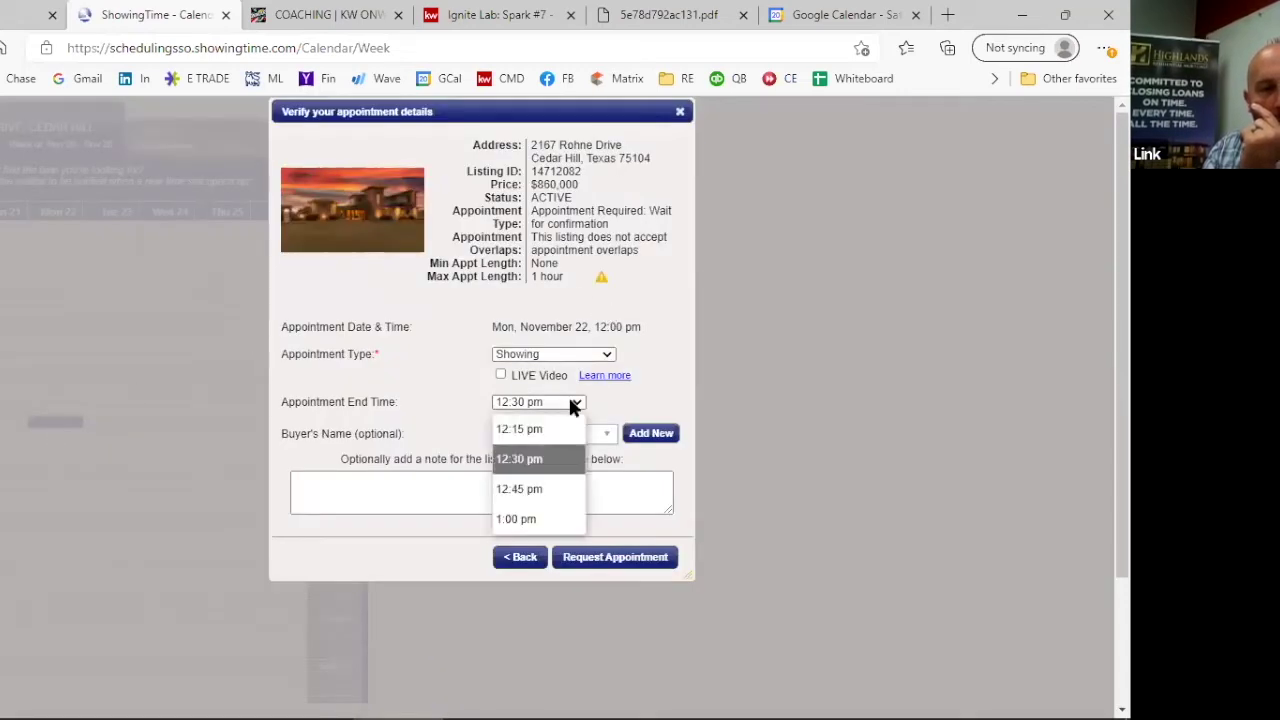
{"action": "left_click", "coordinate": [515, 519]}
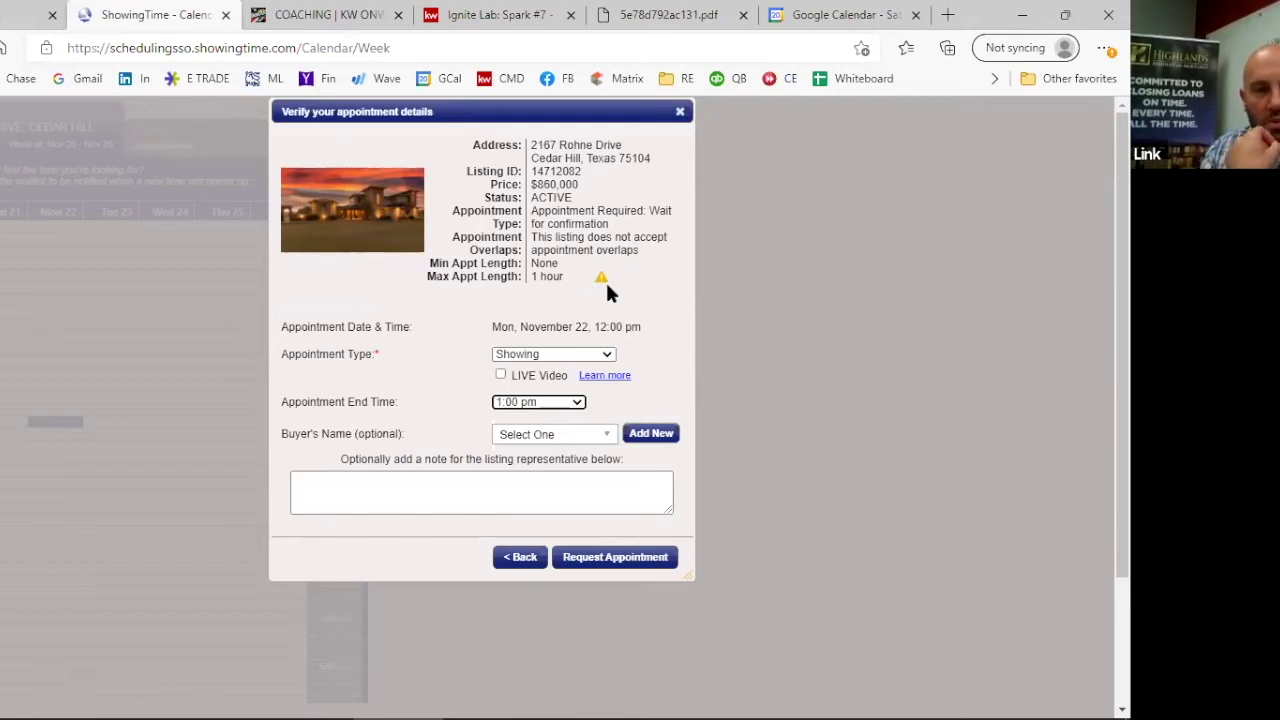
{"action": "left_click", "coordinate": [680, 114]}
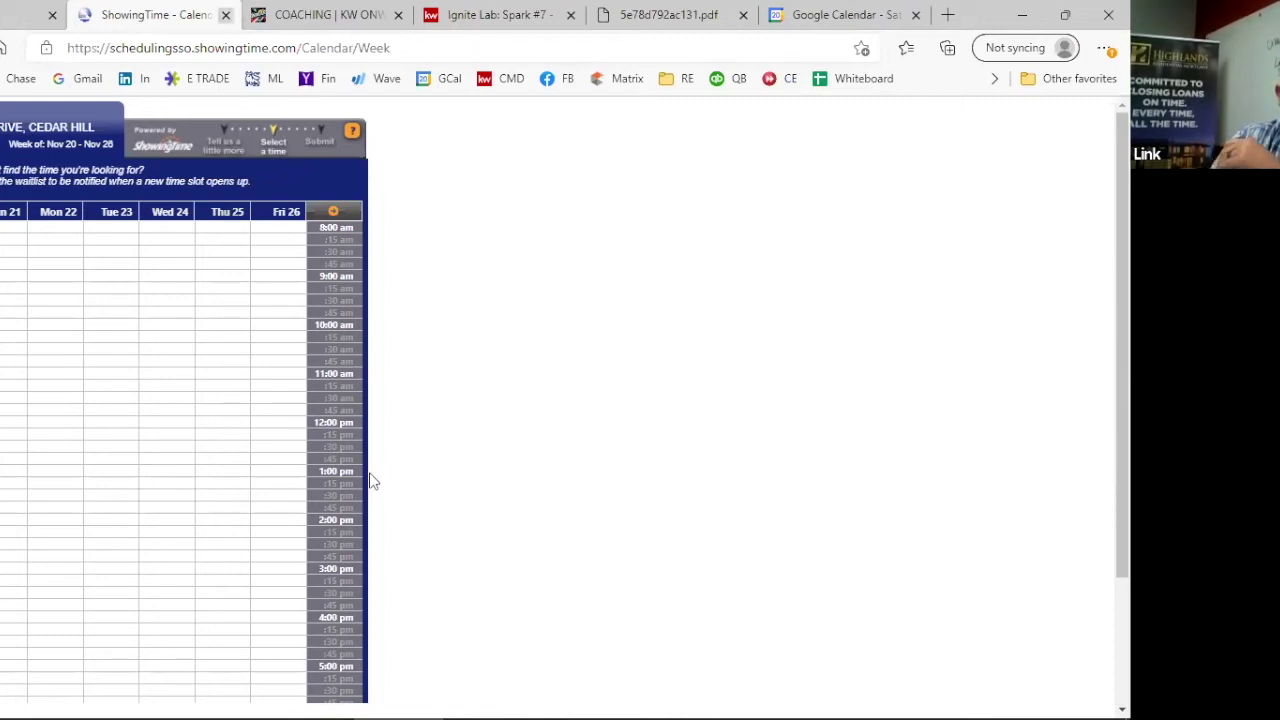
{"action": "key", "text": "ctrl+w"}
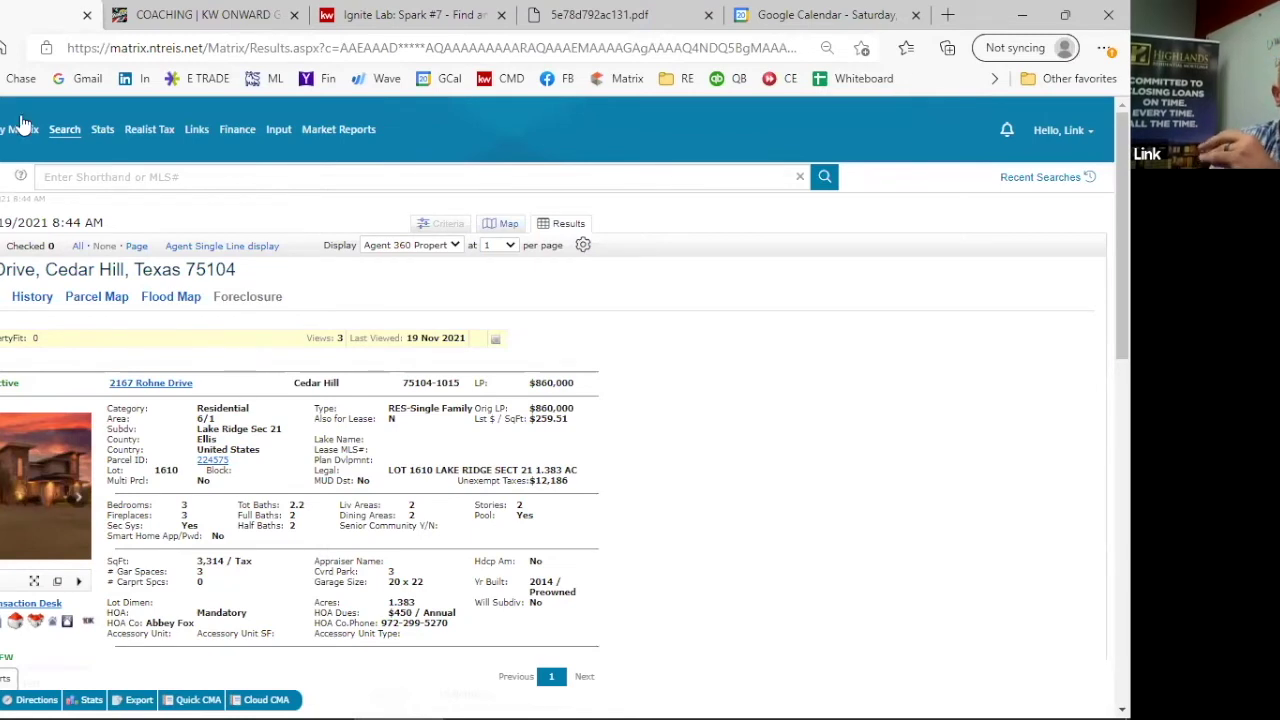
Step: Show the residential search on the map and open the $230,000 two-bedroom listing near Bellaire Park North in Fort Worth
{"action": "mouse_move", "coordinate": [68, 138]}
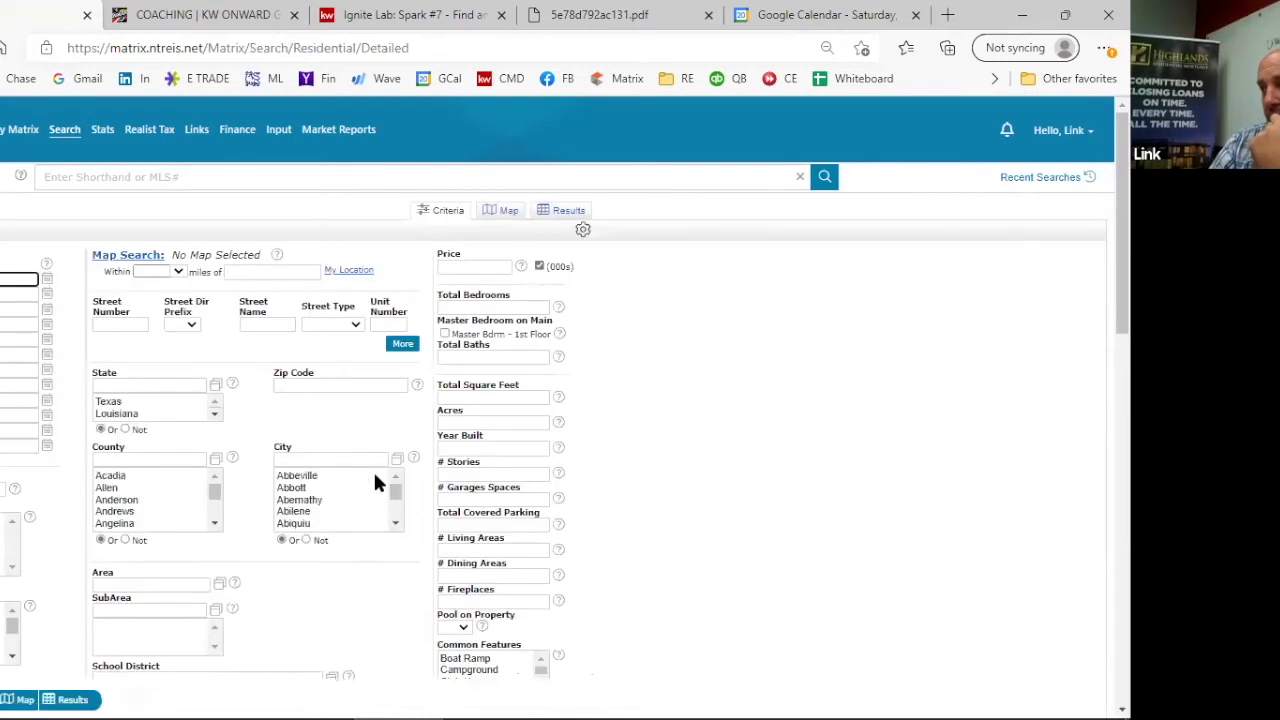
{"action": "left_click", "coordinate": [507, 218]}
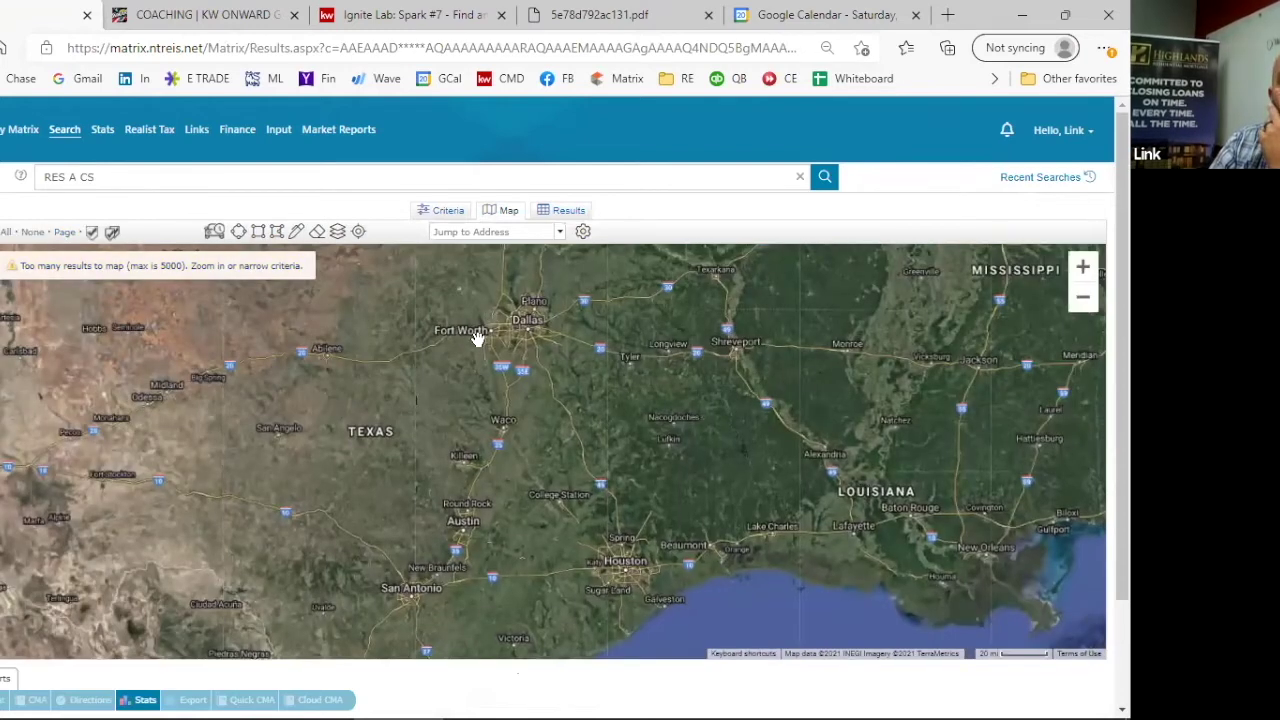
{"action": "scroll", "coordinate": [477, 338], "scroll_direction": "up", "scroll_amount": 1}
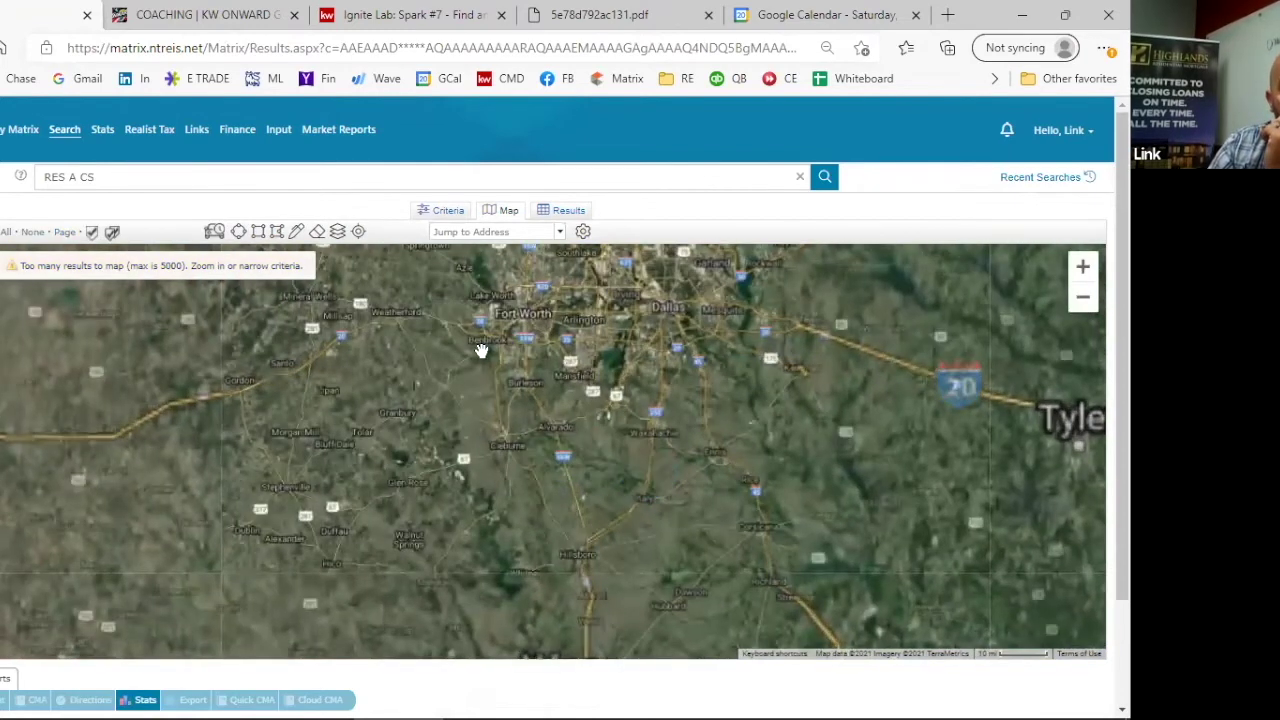
{"action": "left_click_drag", "start_coordinate": [481, 350], "coordinate": [457, 394]}
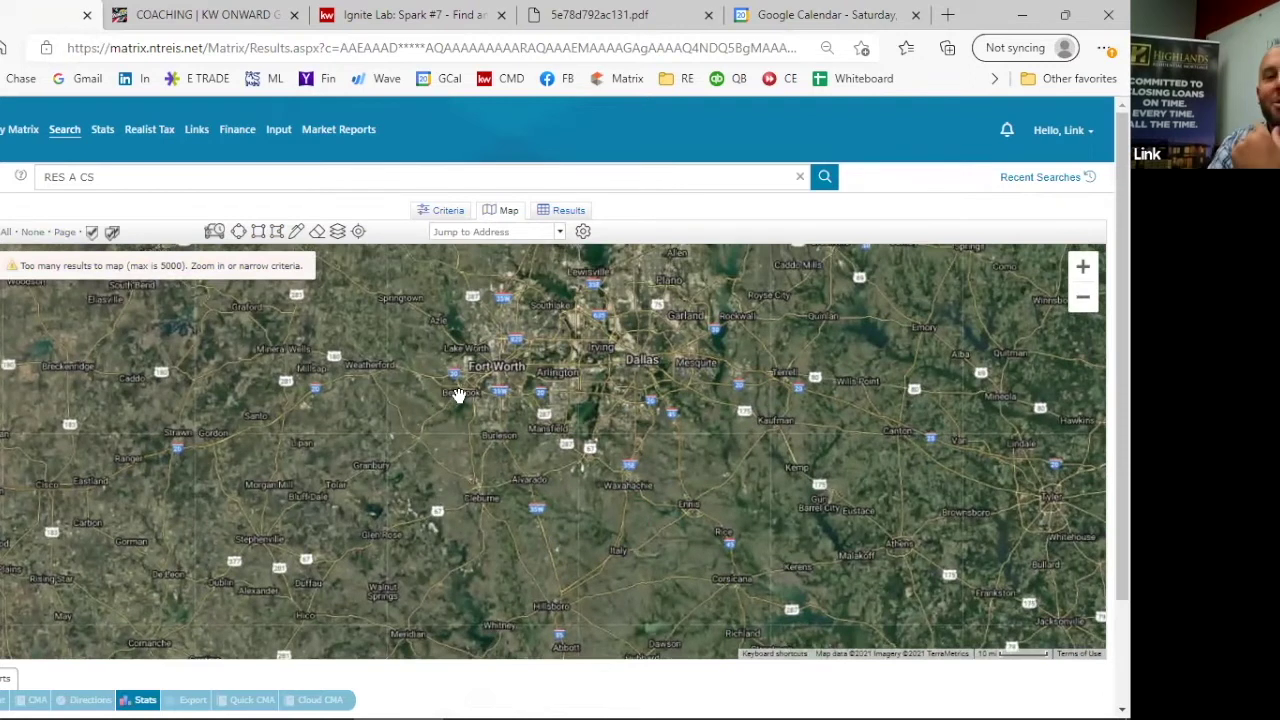
{"action": "scroll", "coordinate": [462, 393], "scroll_direction": "up", "scroll_amount": 3}
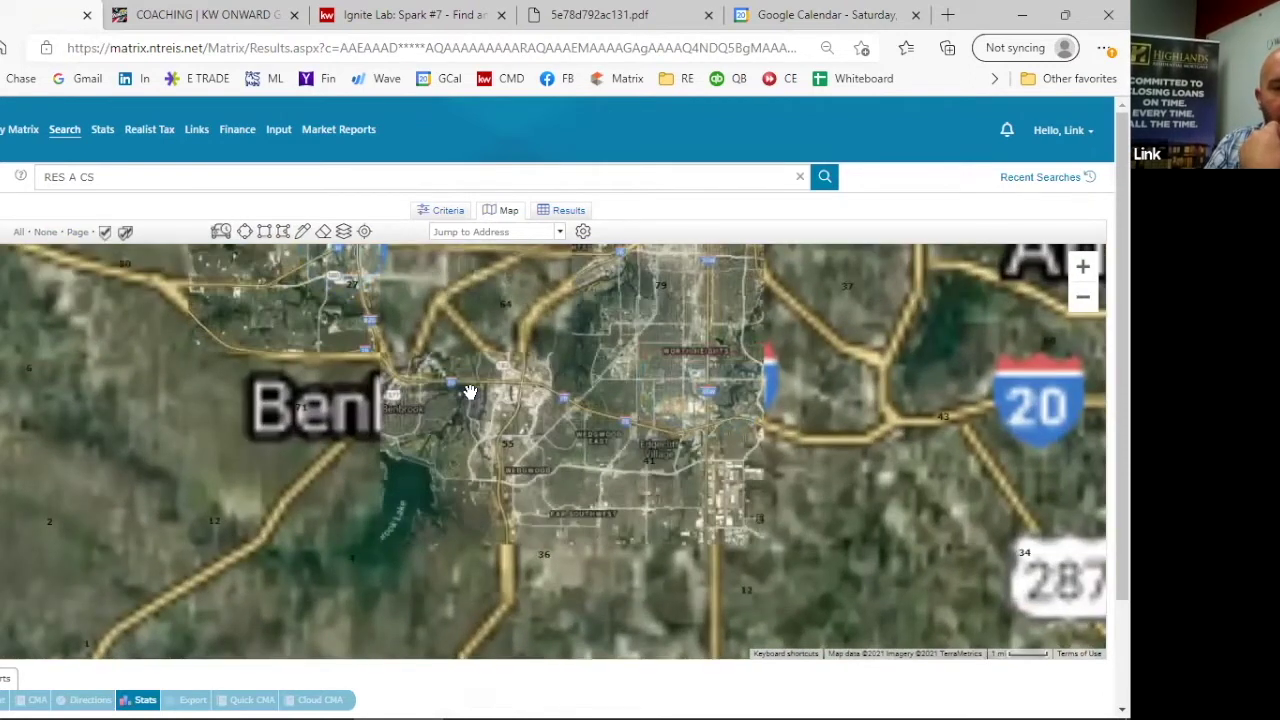
{"action": "scroll", "coordinate": [527, 432], "scroll_direction": "up", "scroll_amount": 3}
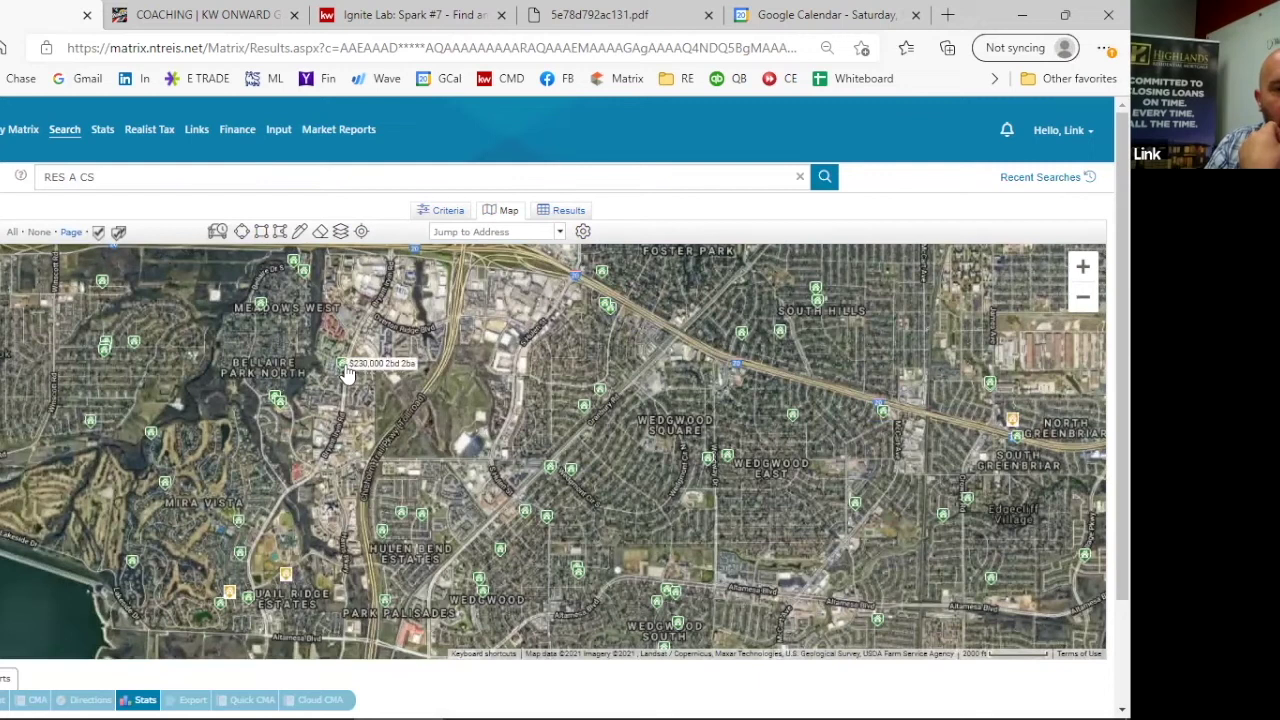
{"action": "left_click", "coordinate": [345, 364]}
{"action": "left_click", "coordinate": [333, 412]}
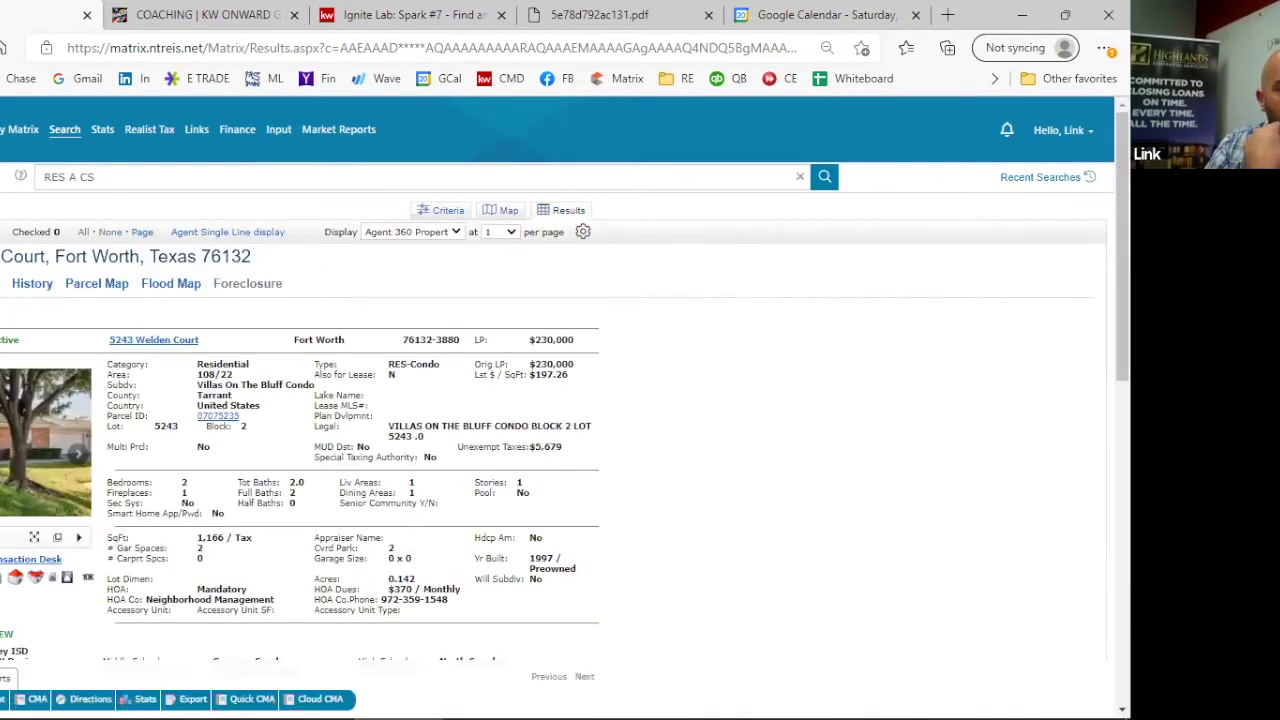
Step: Open the ShowingTime request for the $230,000 listing and add it to the ShowingCart
{"action": "left_click", "coordinate": [15, 577]}
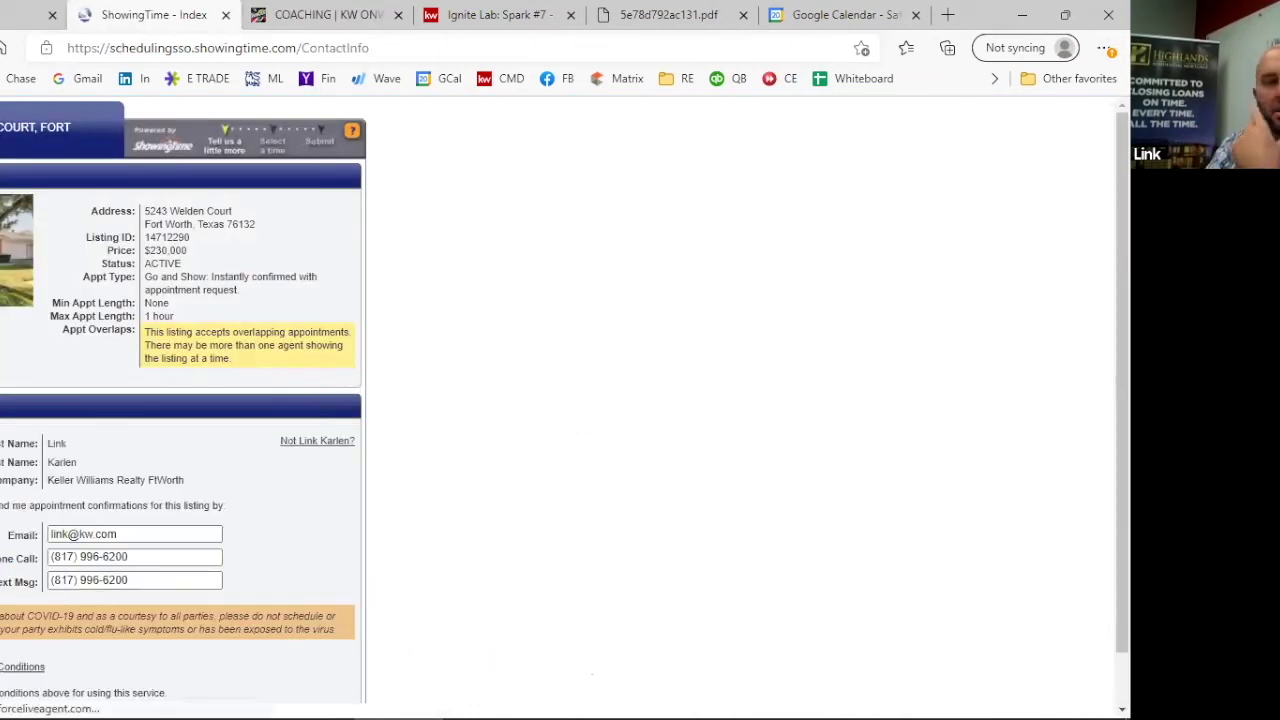
{"action": "scroll", "coordinate": [220, 500], "scroll_direction": "down", "scroll_amount": 1}
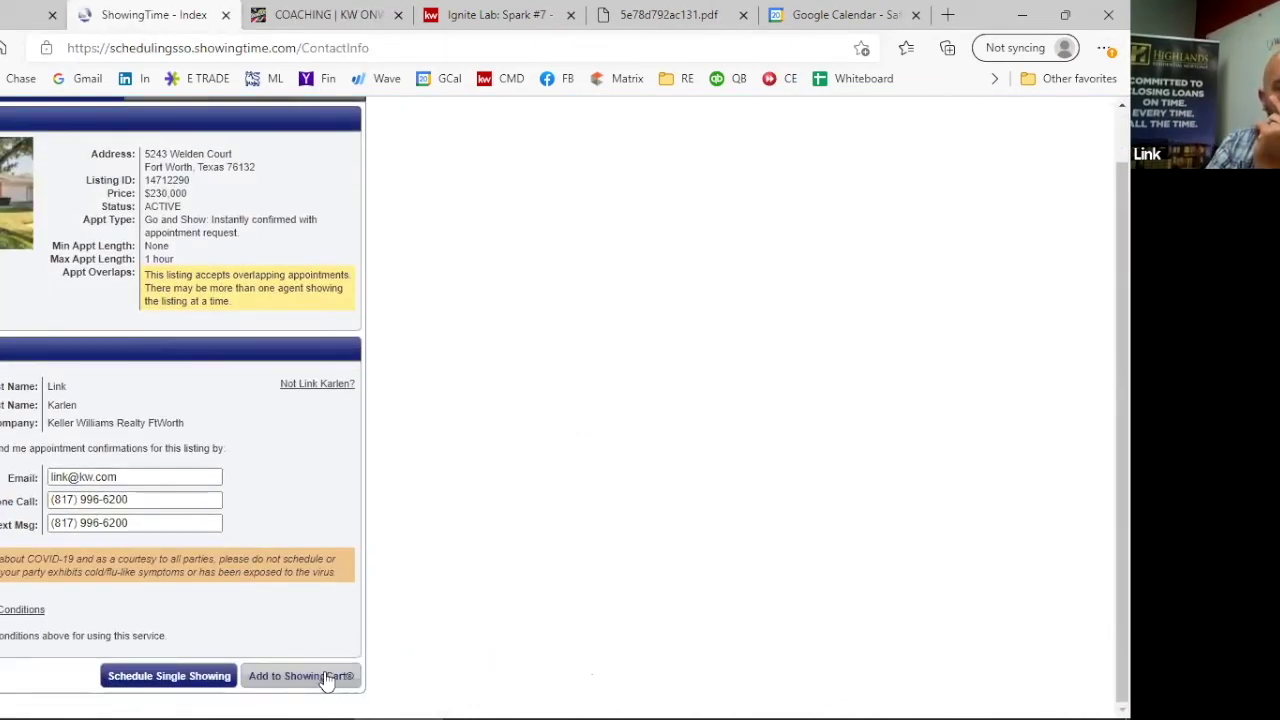
{"action": "left_click", "coordinate": [327, 677]}
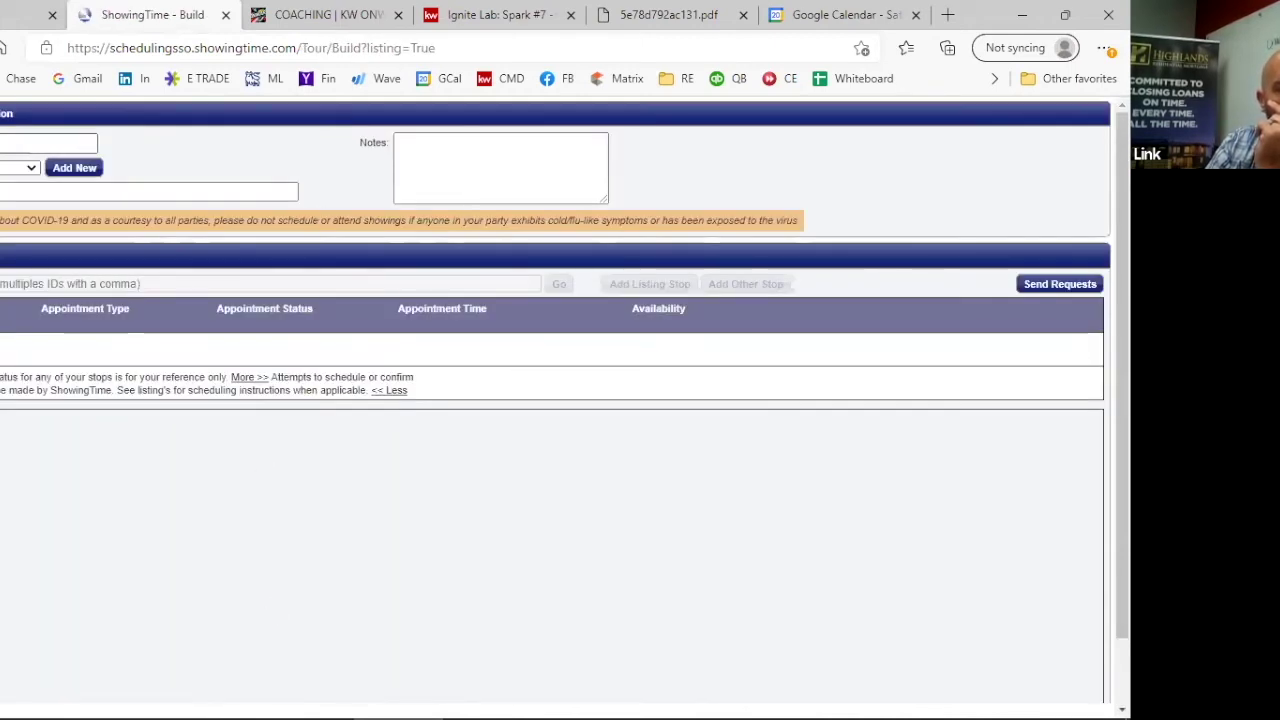
Step: Create a new tour dated November 20, 2021, with the description "Test"
{"action": "left_click", "coordinate": [16, 142]}
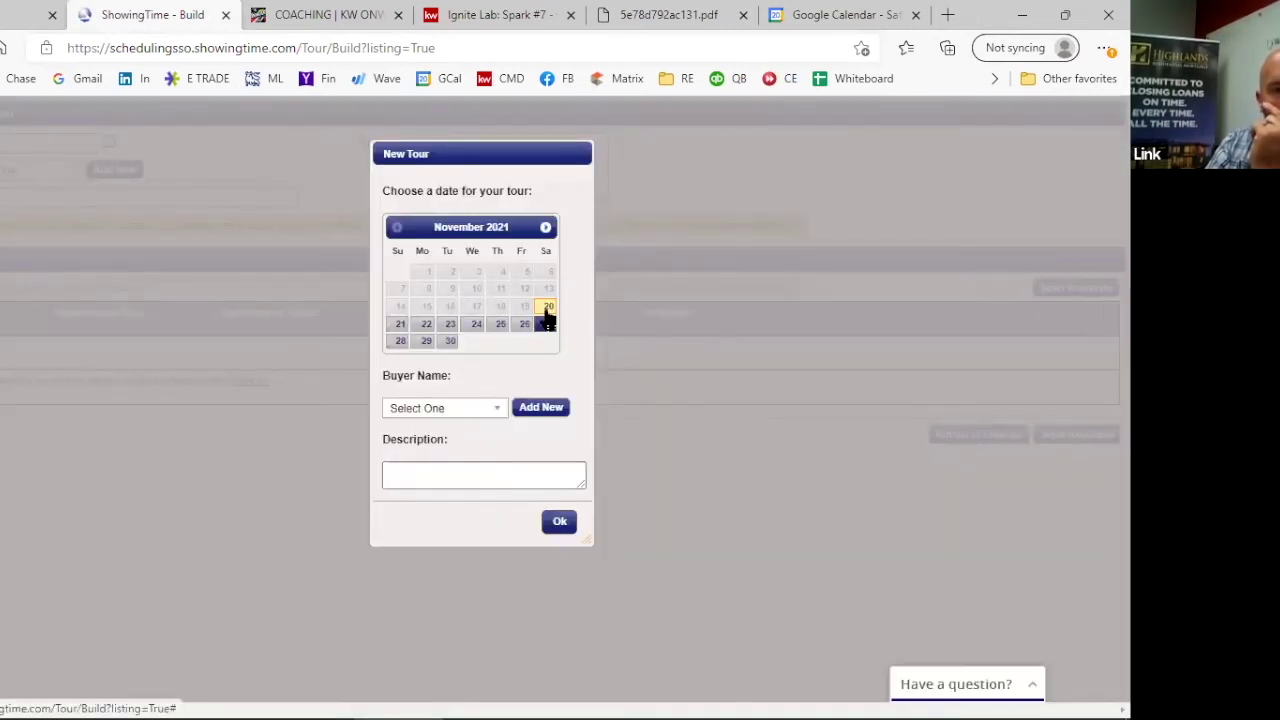
{"action": "left_click", "coordinate": [457, 474]}
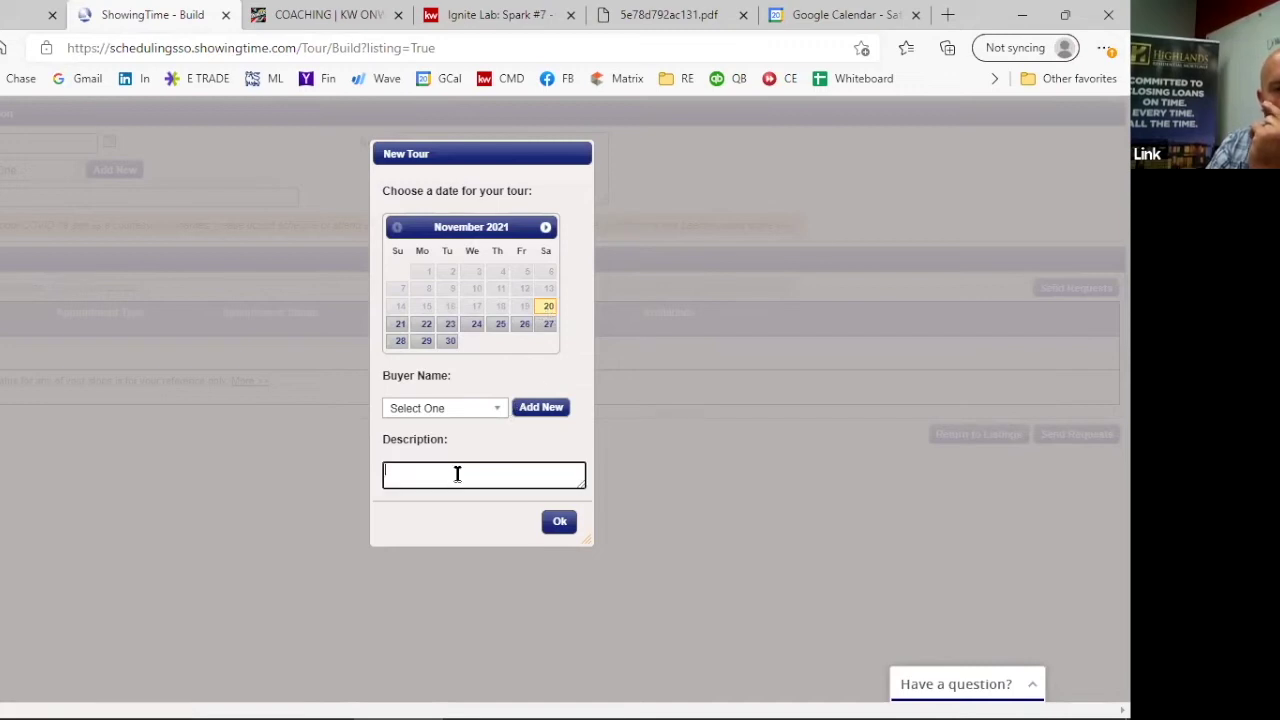
{"action": "type", "text": "Test"}
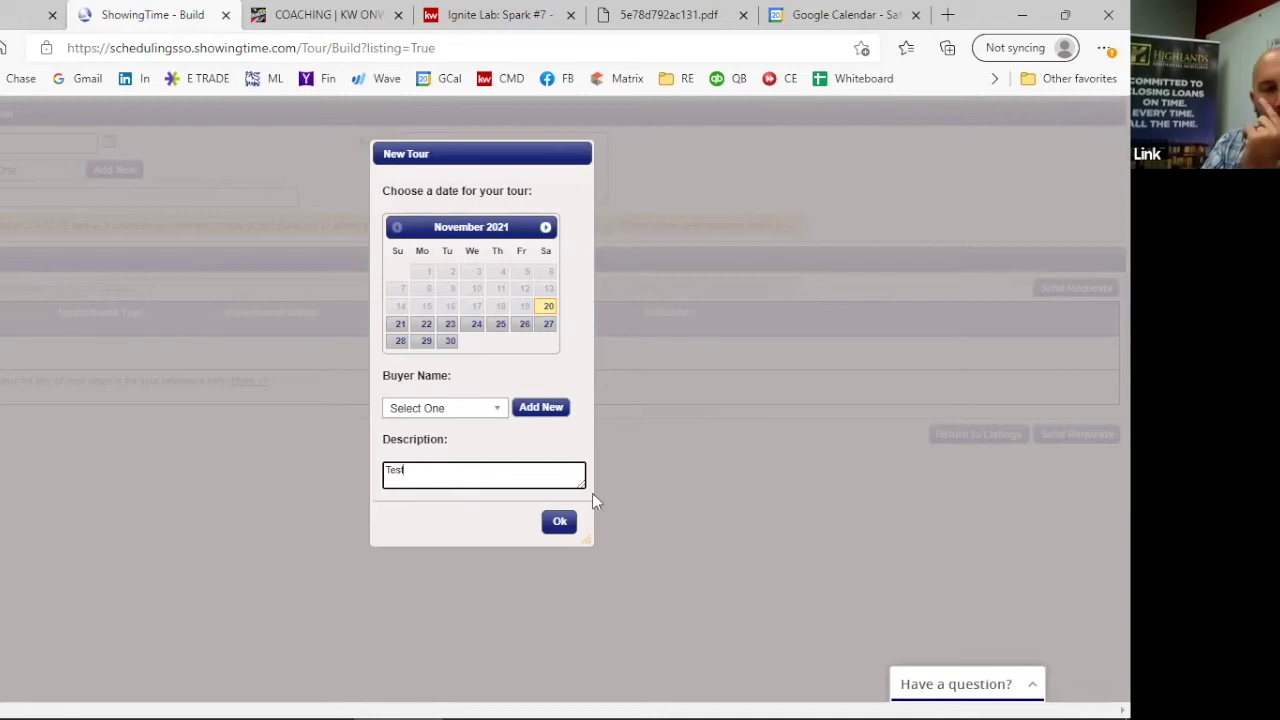
{"action": "left_click", "coordinate": [559, 521]}
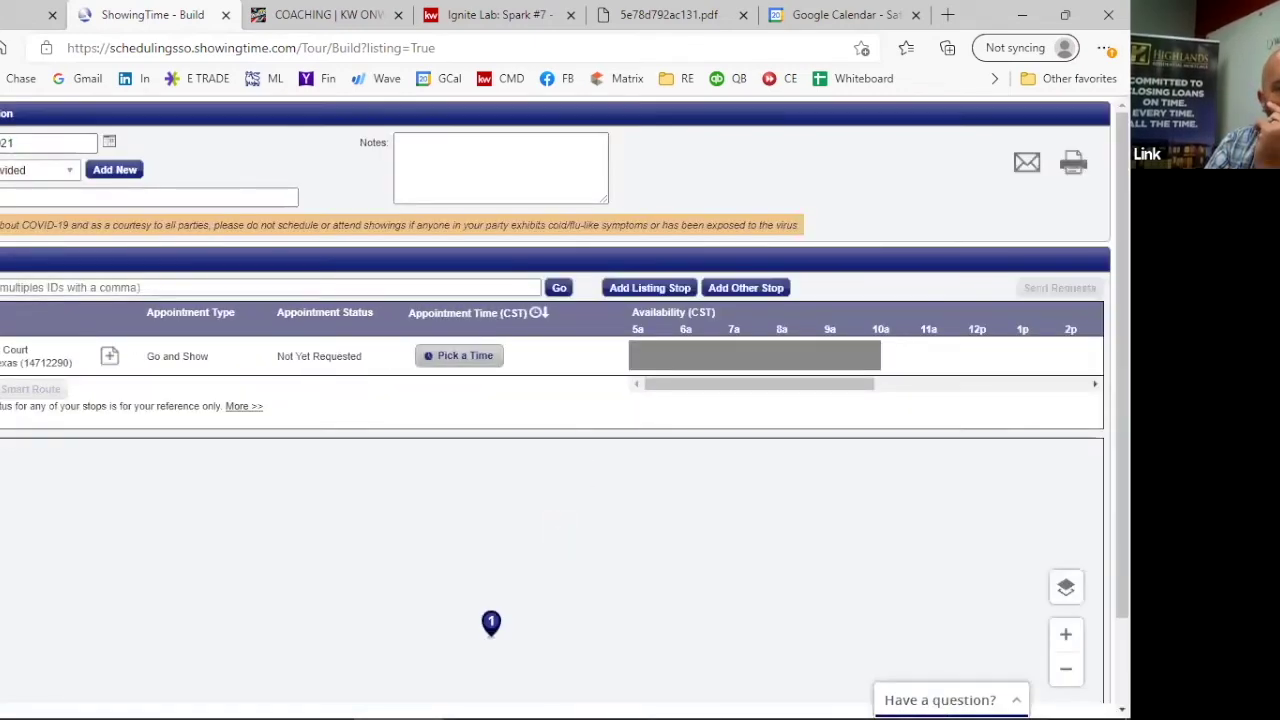
Step: Return to Matrix and open the $299,900 four-bedroom listing near South Hills from the map
{"action": "key", "text": "ctrl+shift+Tab"}
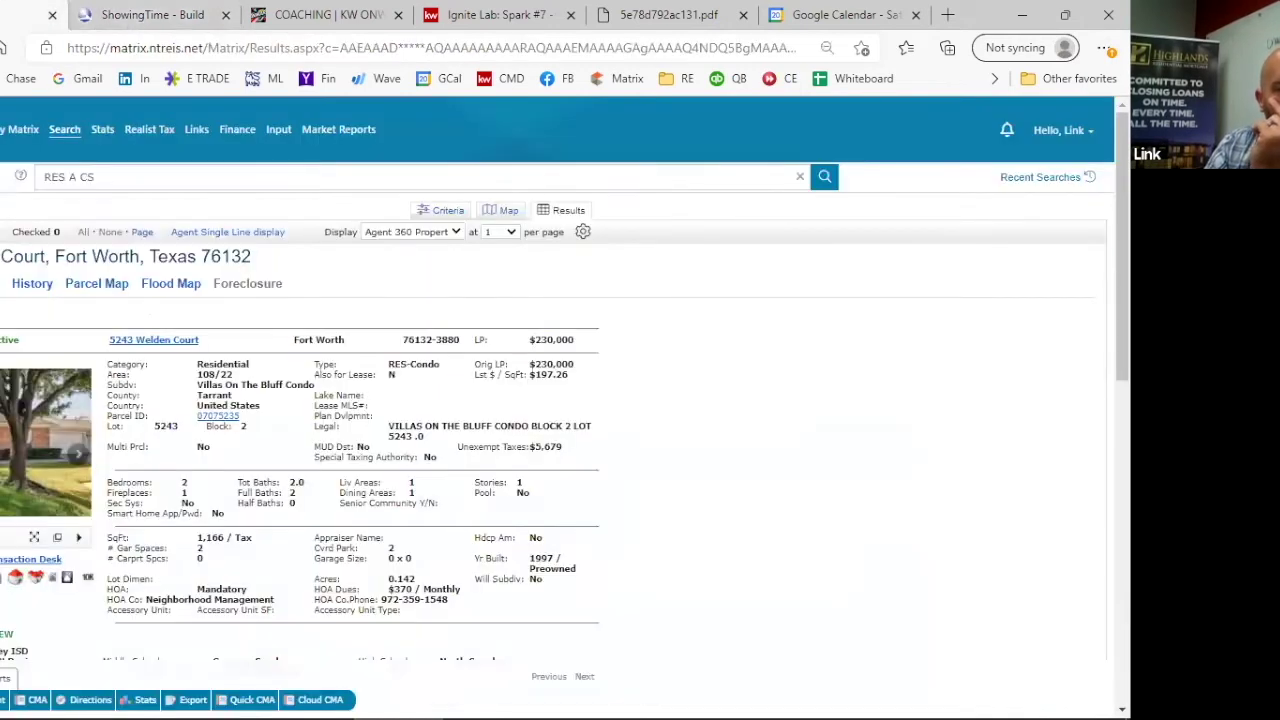
{"action": "left_click", "coordinate": [503, 211]}
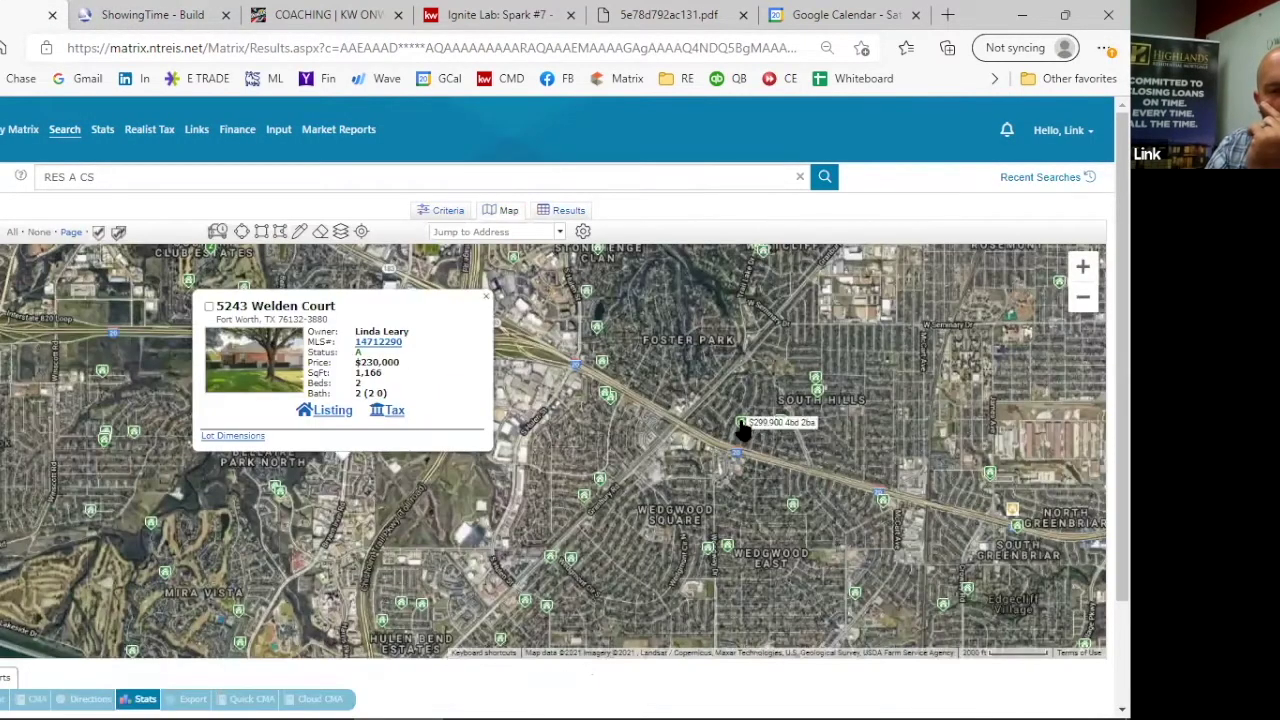
{"action": "left_click", "coordinate": [738, 430]}
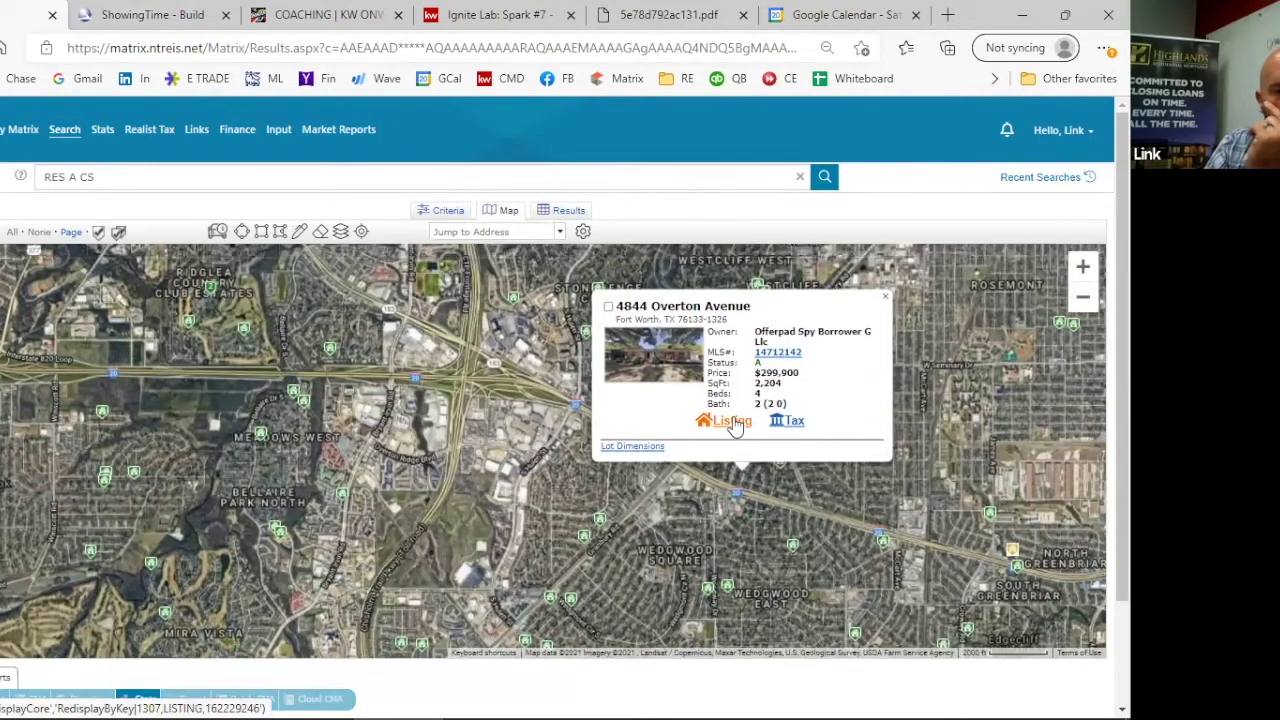
{"action": "left_click", "coordinate": [730, 418]}
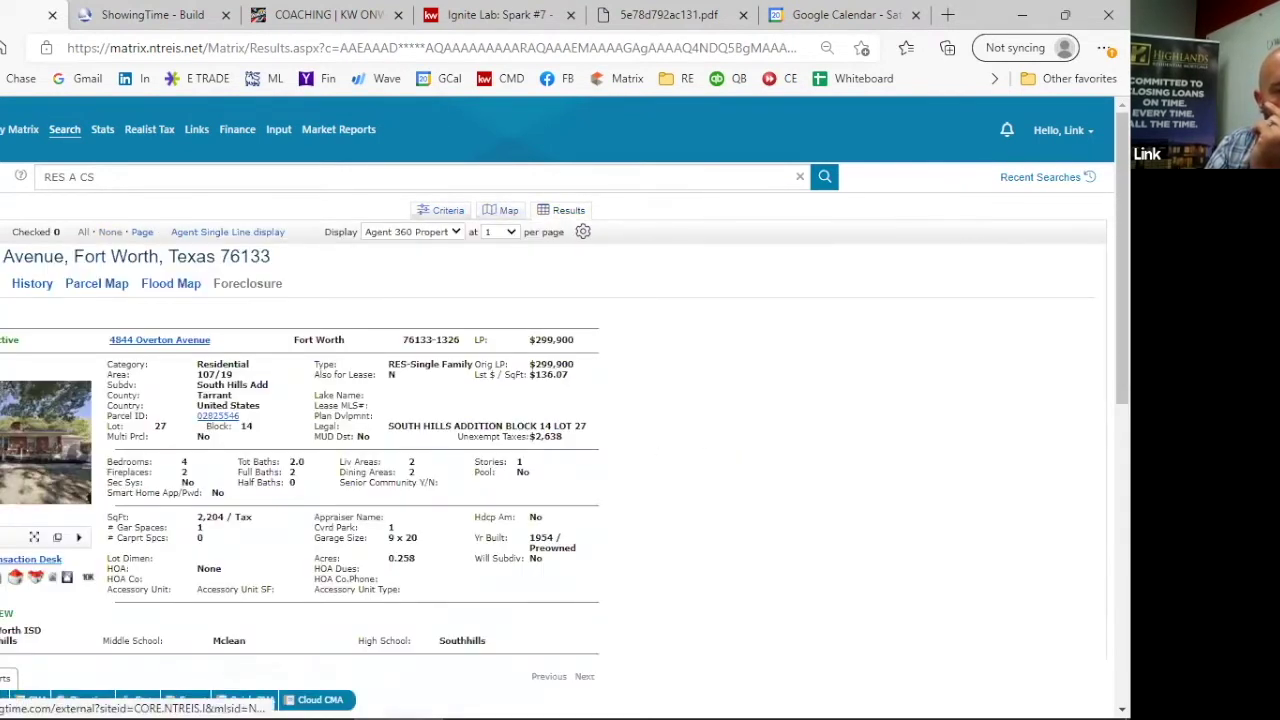
Step: Add the $299,900 South Hills listing to the "Test" tour on 11/20/2021 in ShowingTime
{"action": "key", "text": "ctrl+Tab"}
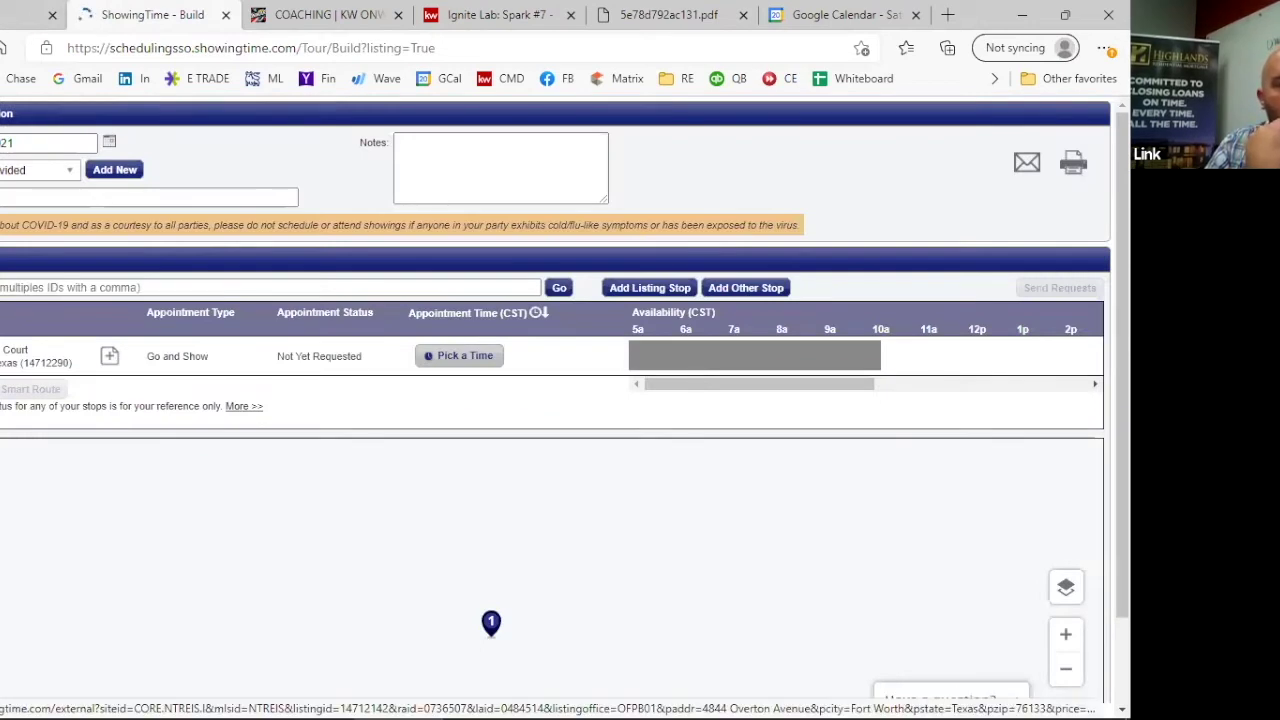
{"action": "scroll", "coordinate": [315, 520], "scroll_direction": "down", "scroll_amount": 2}
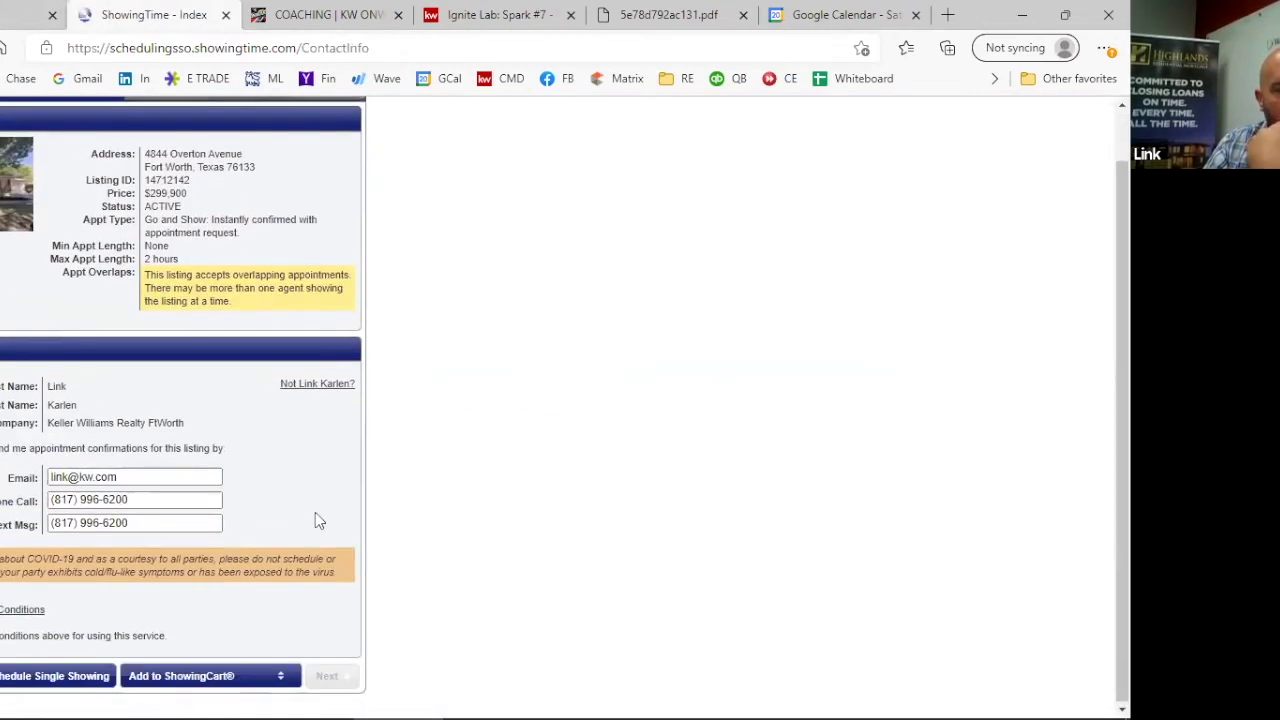
{"action": "left_click", "coordinate": [174, 675]}
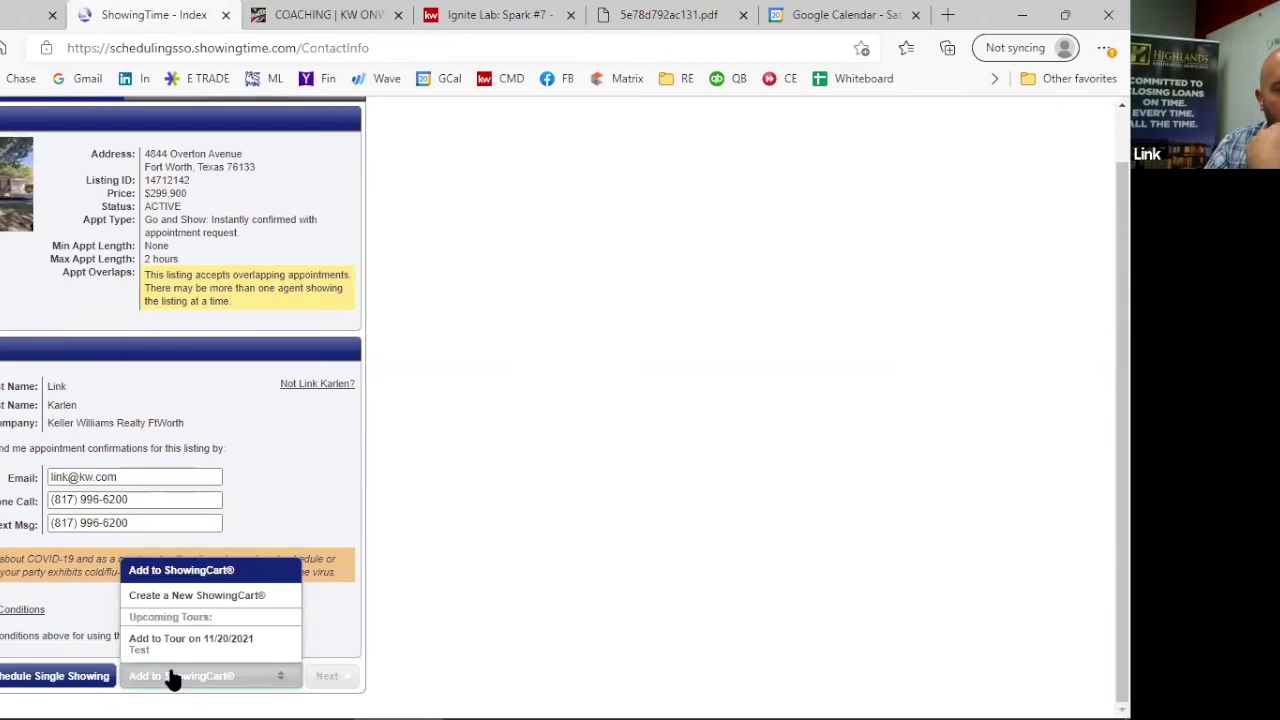
{"action": "left_click", "coordinate": [176, 645]}
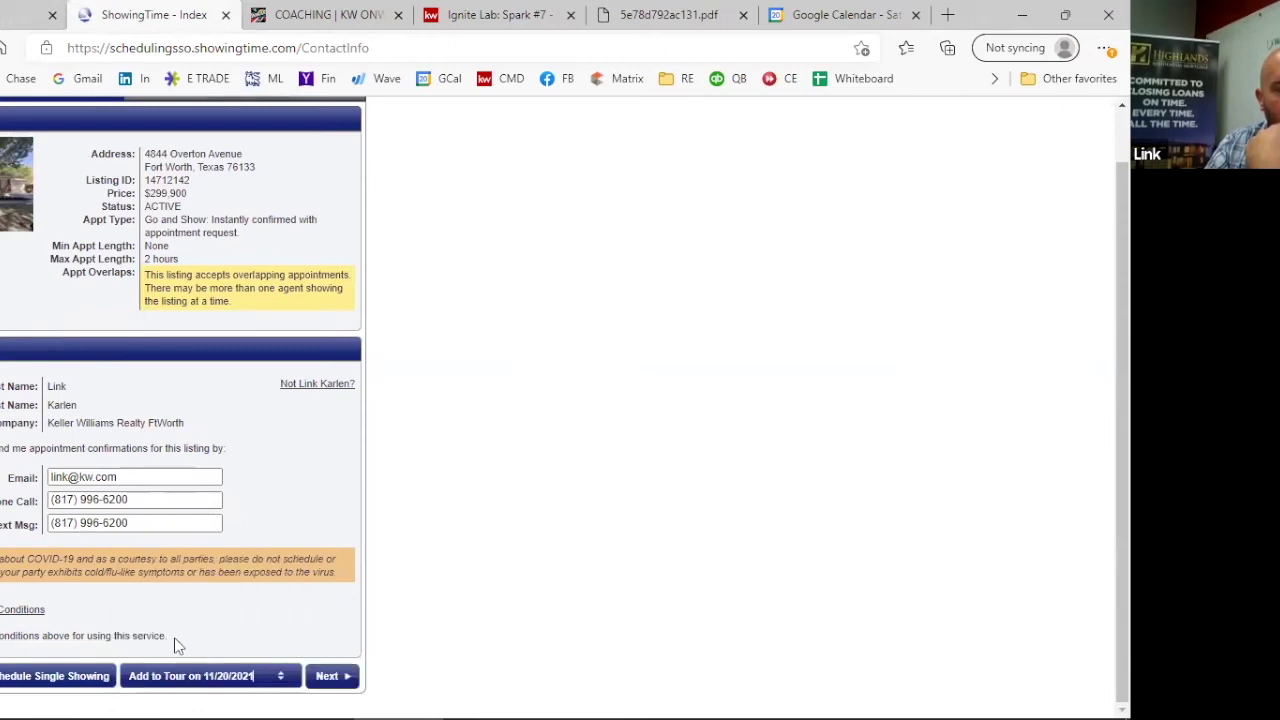
{"action": "left_click", "coordinate": [328, 679]}
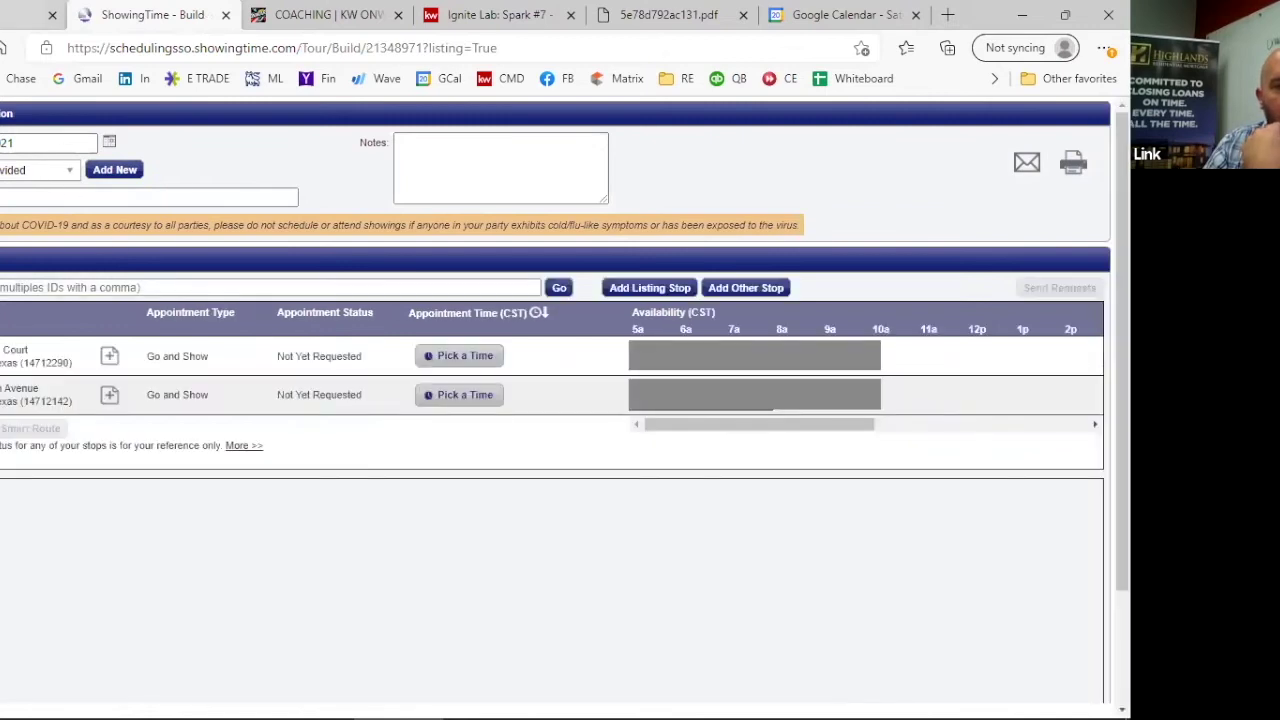
Step: Return to Matrix and open the $625,000 three-bedroom listing in Ridglea Hills from the map
{"action": "key", "text": "ctrl+shift+Tab"}
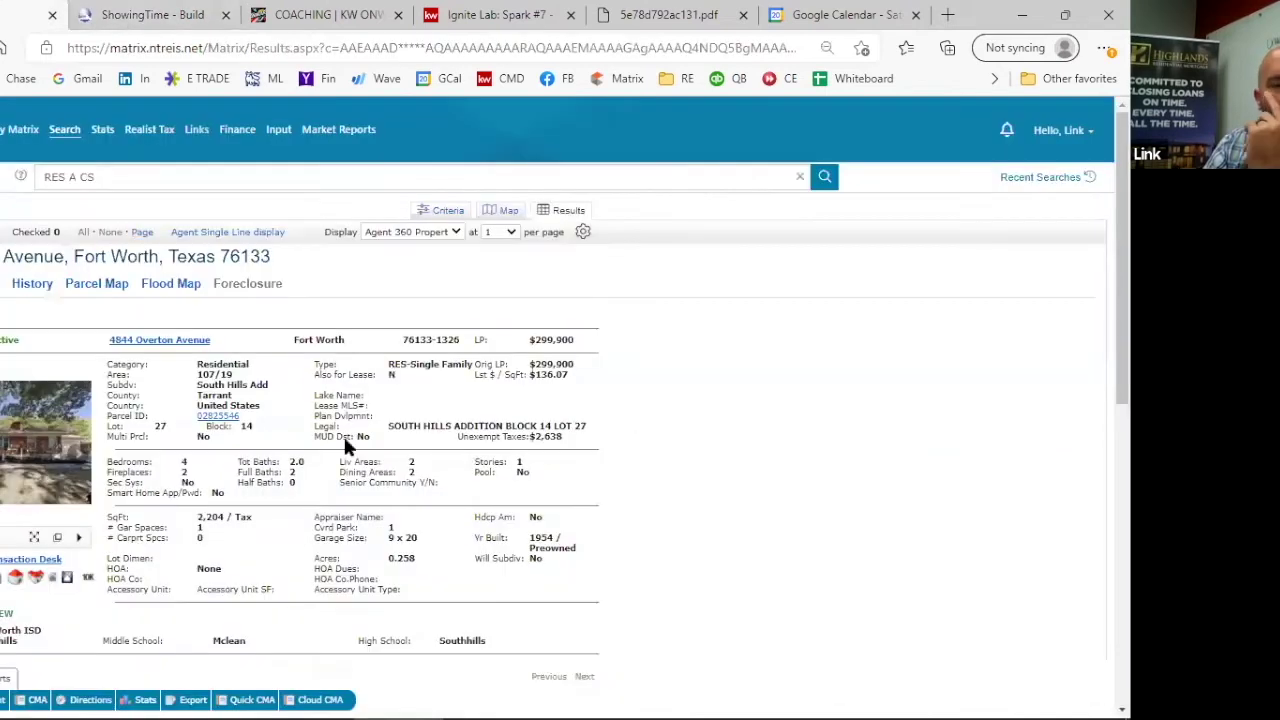
{"action": "left_click", "coordinate": [507, 211]}
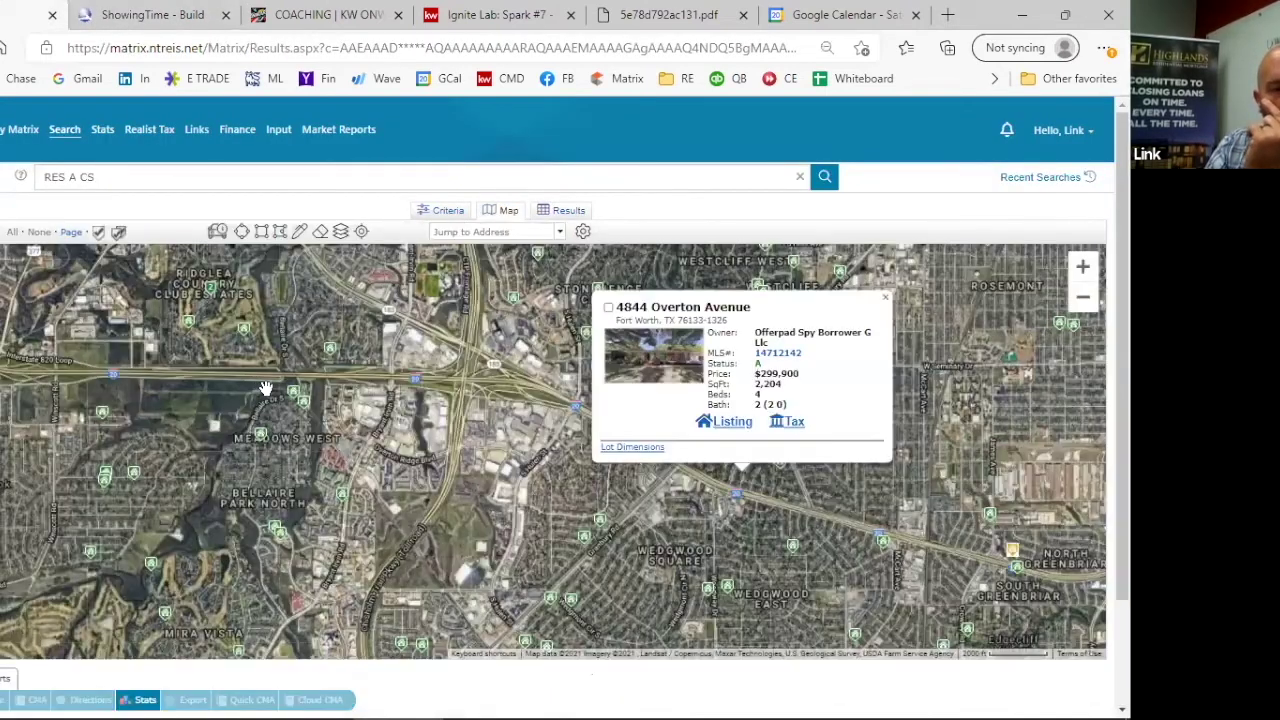
{"action": "scroll", "coordinate": [265, 388], "scroll_direction": "down", "scroll_amount": 1}
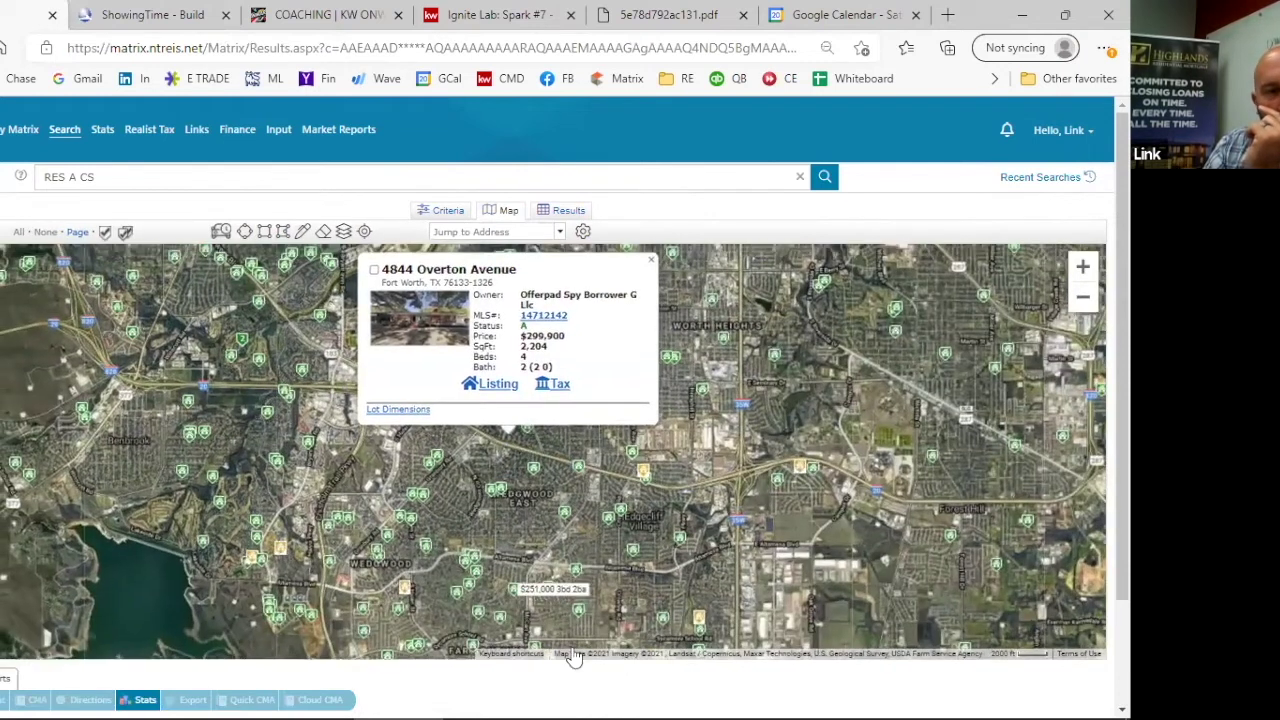
{"action": "left_click_drag", "start_coordinate": [250, 278], "coordinate": [320, 345]}
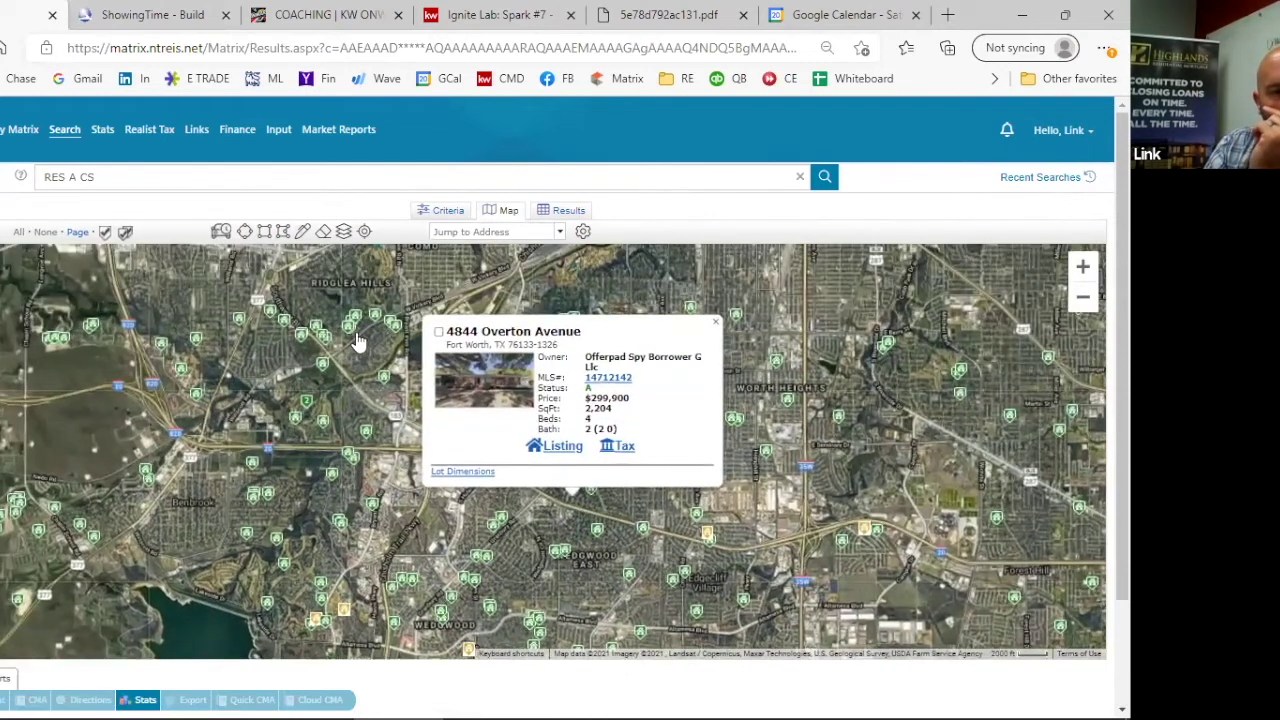
{"action": "left_click_drag", "start_coordinate": [388, 470], "coordinate": [390, 500]}
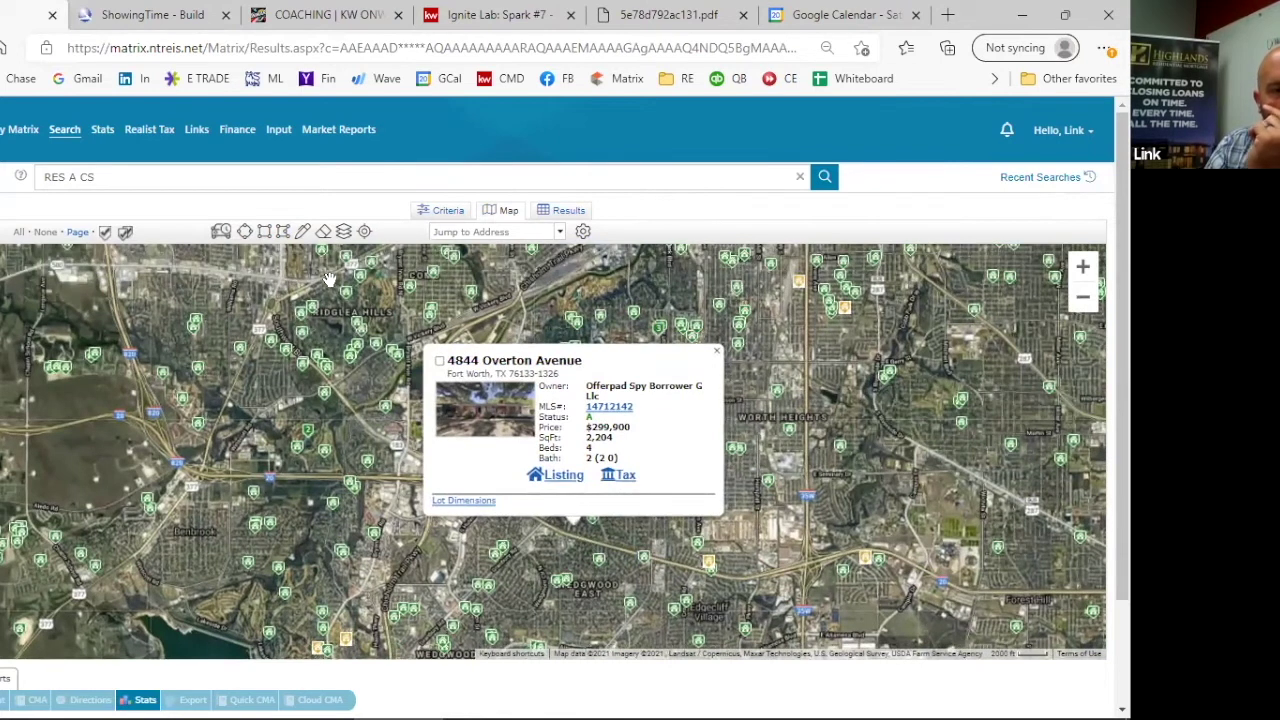
{"action": "left_click", "coordinate": [347, 298]}
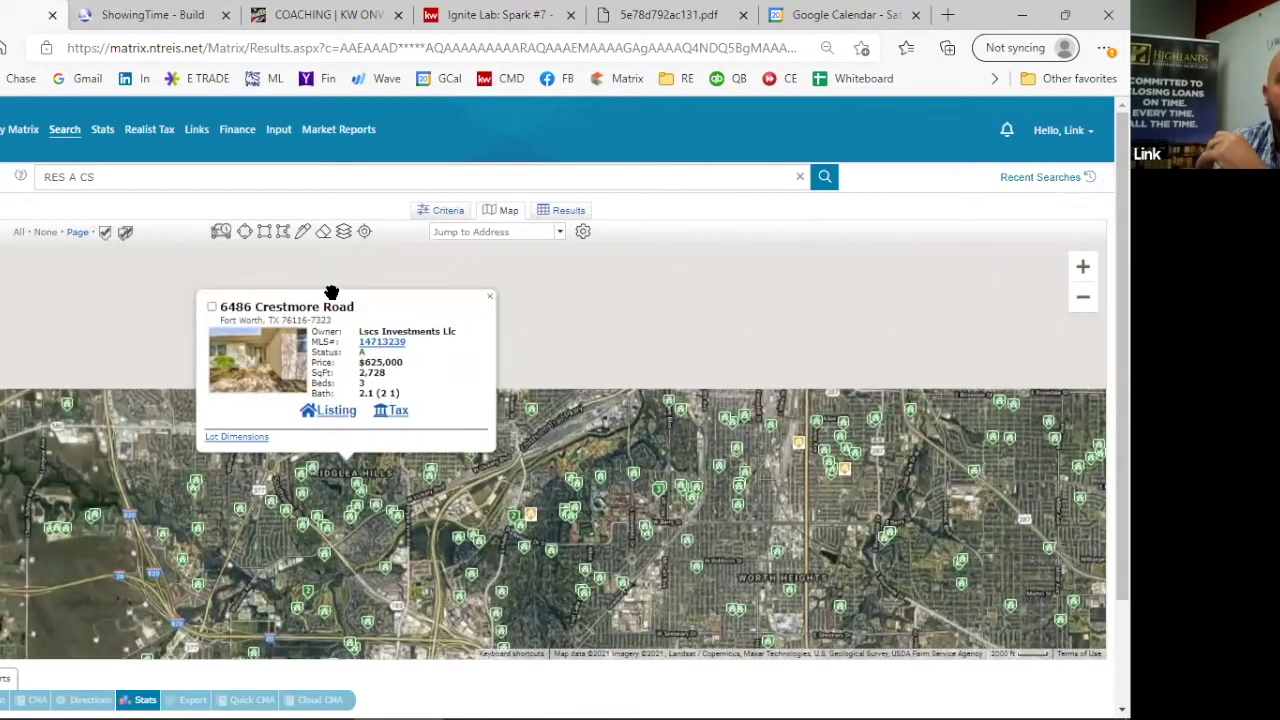
{"action": "left_click", "coordinate": [331, 410]}
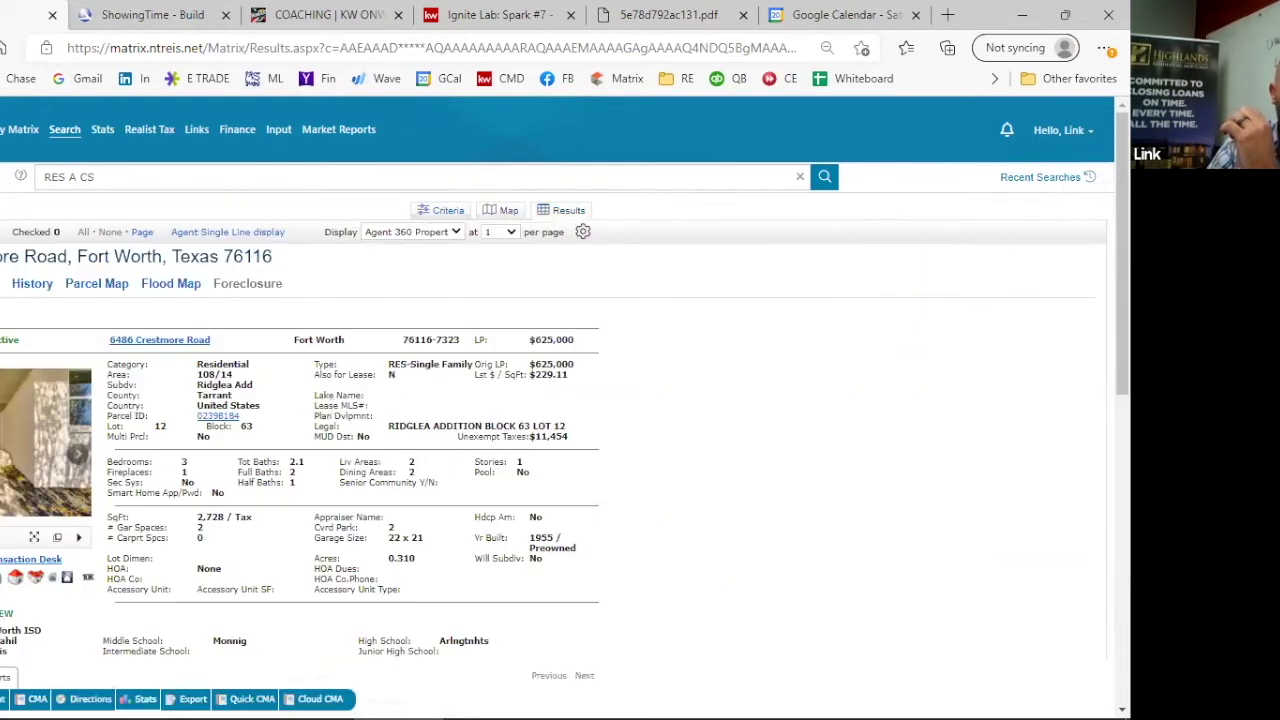
Step: Add the $625,000 Ridglea Hills listing to the "Test" tour on 11/20/2021 in ShowingTime
{"action": "key", "text": "ctrl+Tab"}
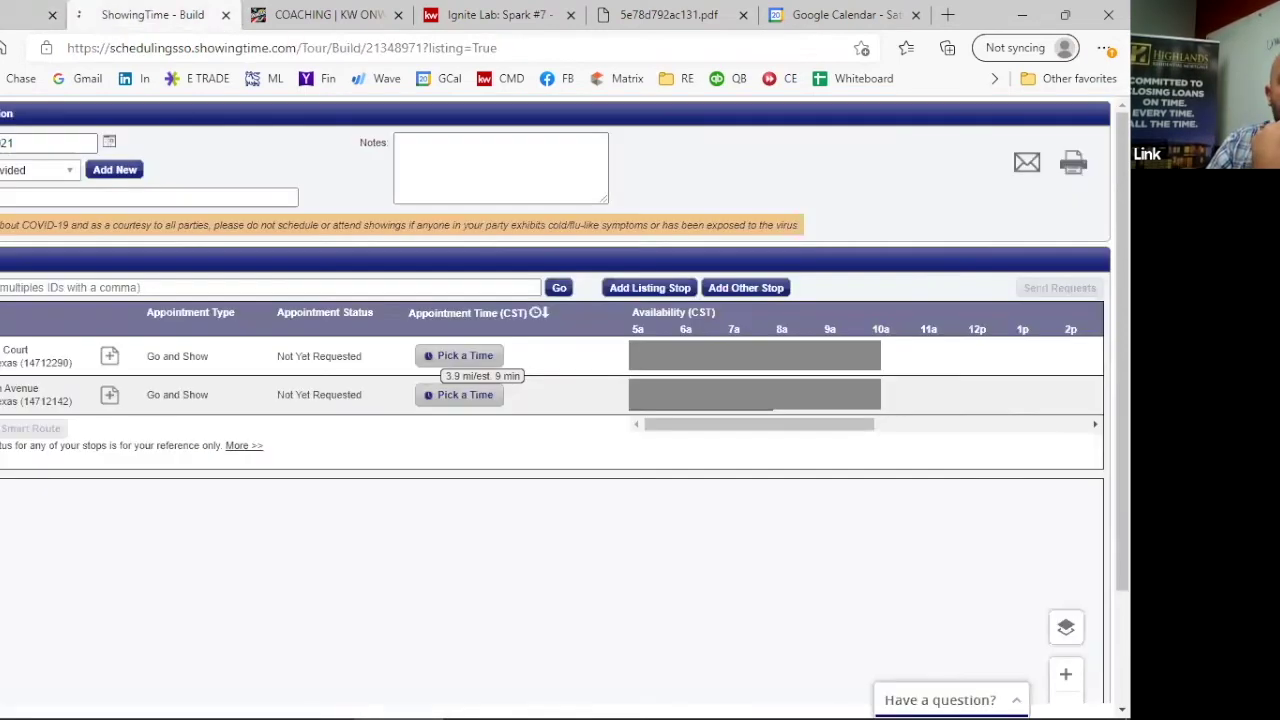
{"action": "scroll", "coordinate": [260, 600], "scroll_direction": "down", "scroll_amount": 1}
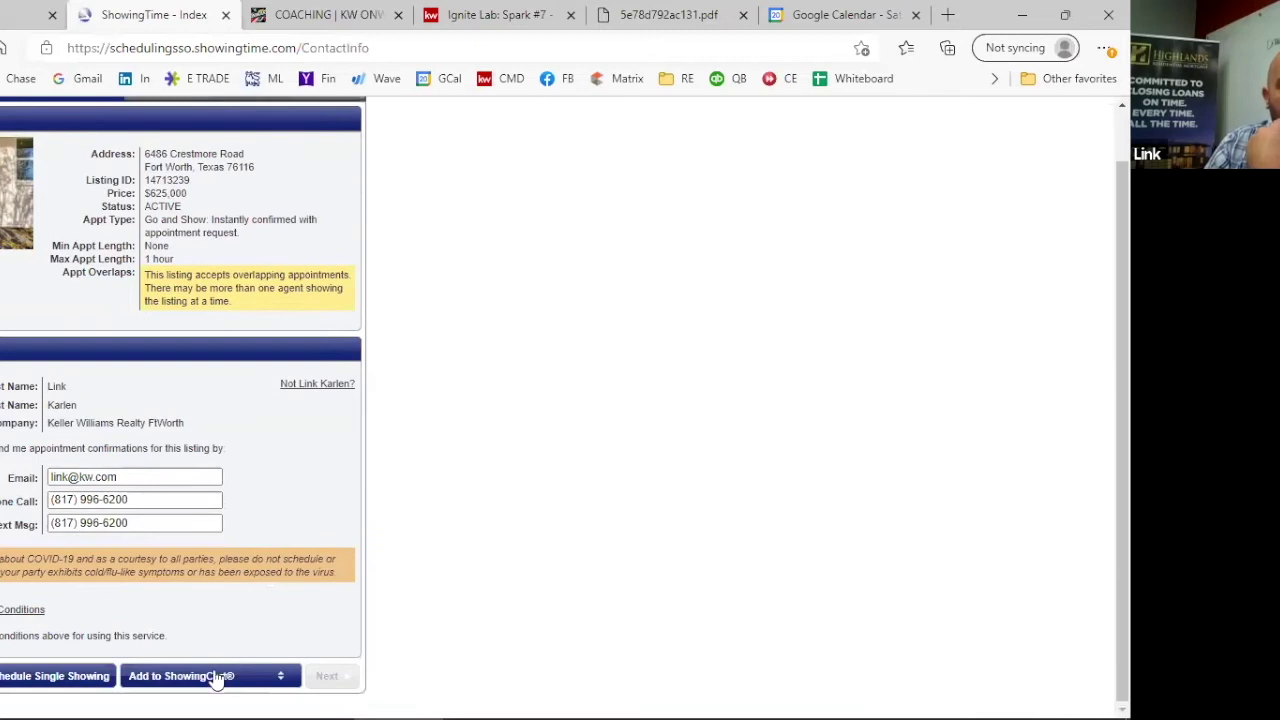
{"action": "left_click", "coordinate": [205, 675]}
{"action": "left_click", "coordinate": [200, 648]}
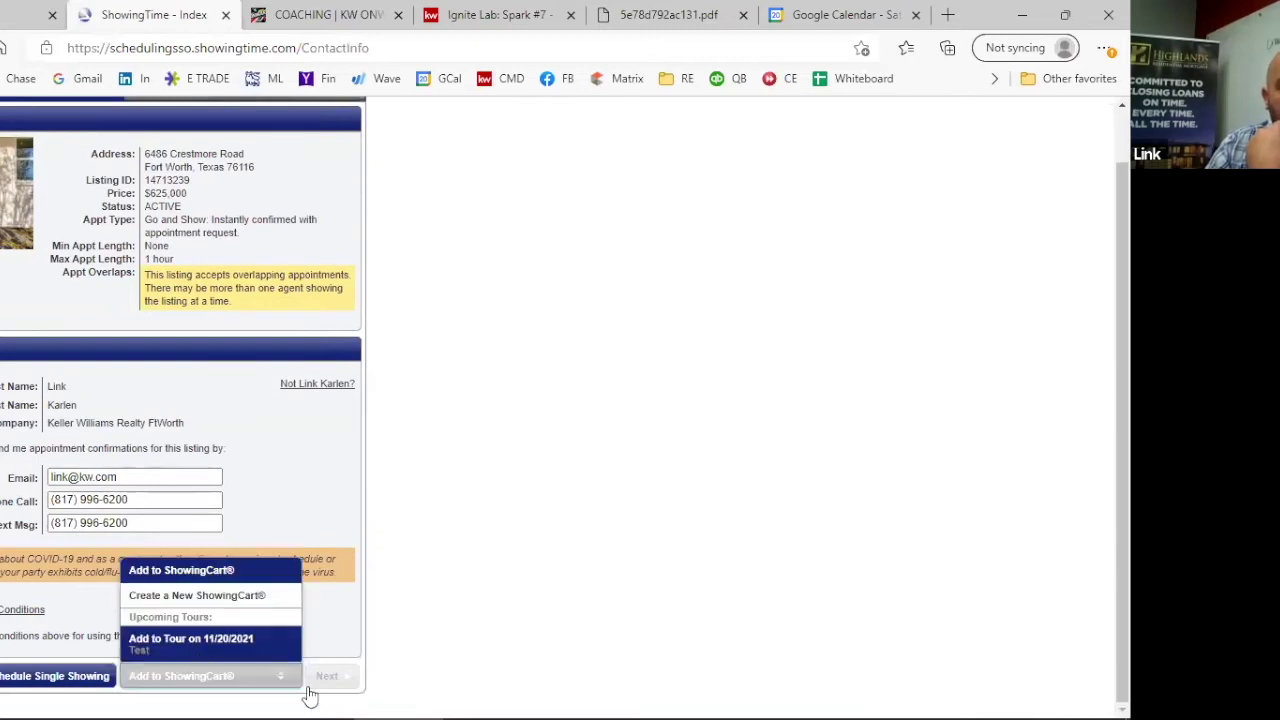
{"action": "left_click", "coordinate": [330, 677]}
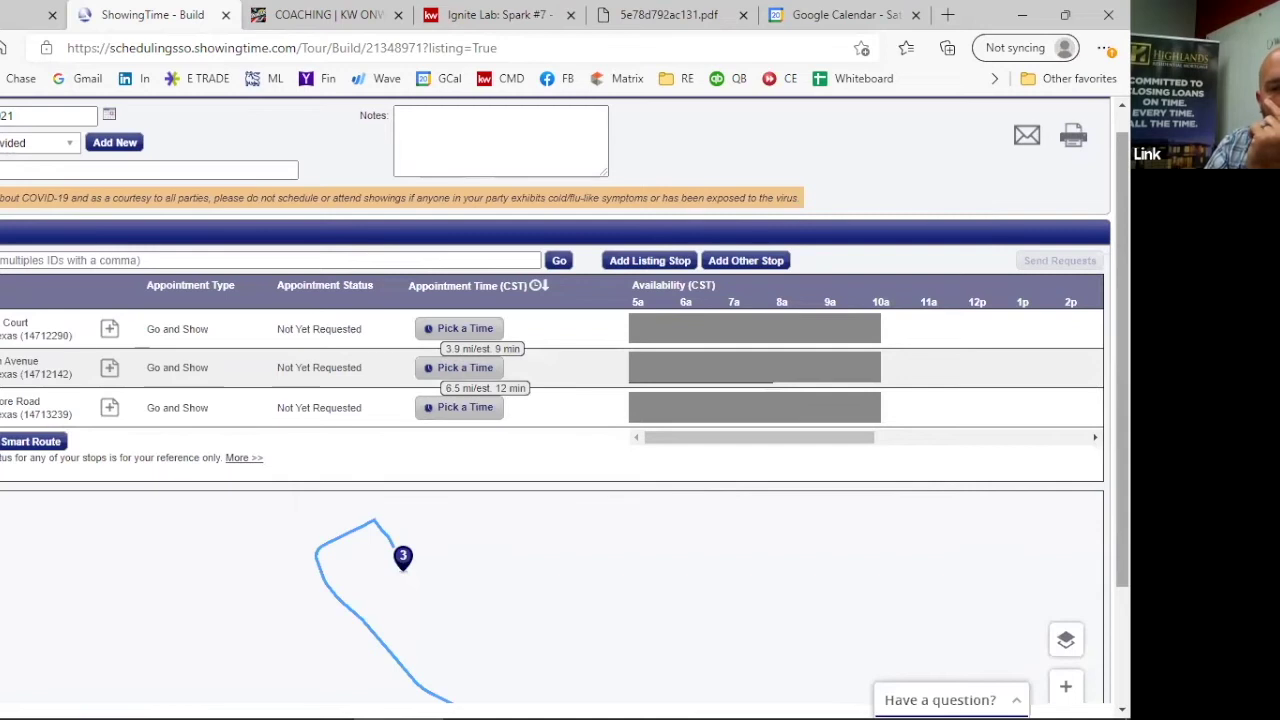
Step: Move the $625,000 Ridglea Hills listing to the second stop of the tour and check the route on the map
{"action": "scroll", "coordinate": [550, 450], "scroll_direction": "down", "scroll_amount": 2}
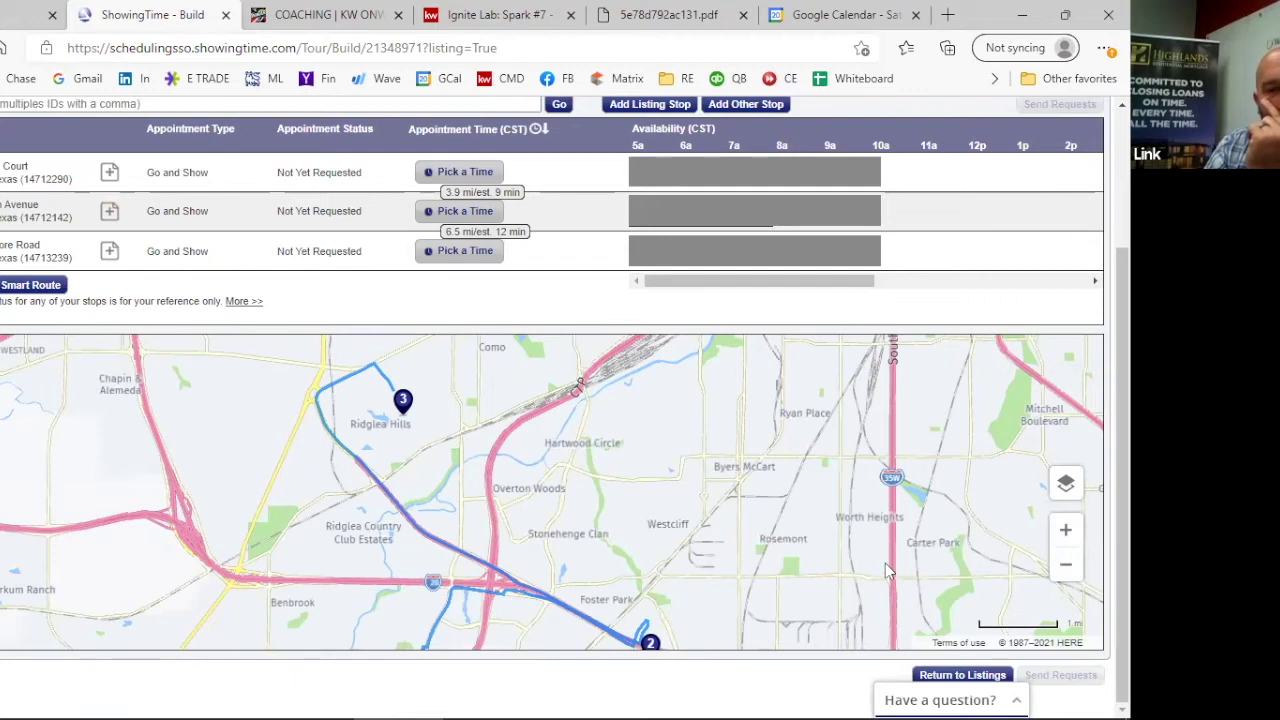
{"action": "left_click_drag", "start_coordinate": [876, 538], "coordinate": [873, 520]}
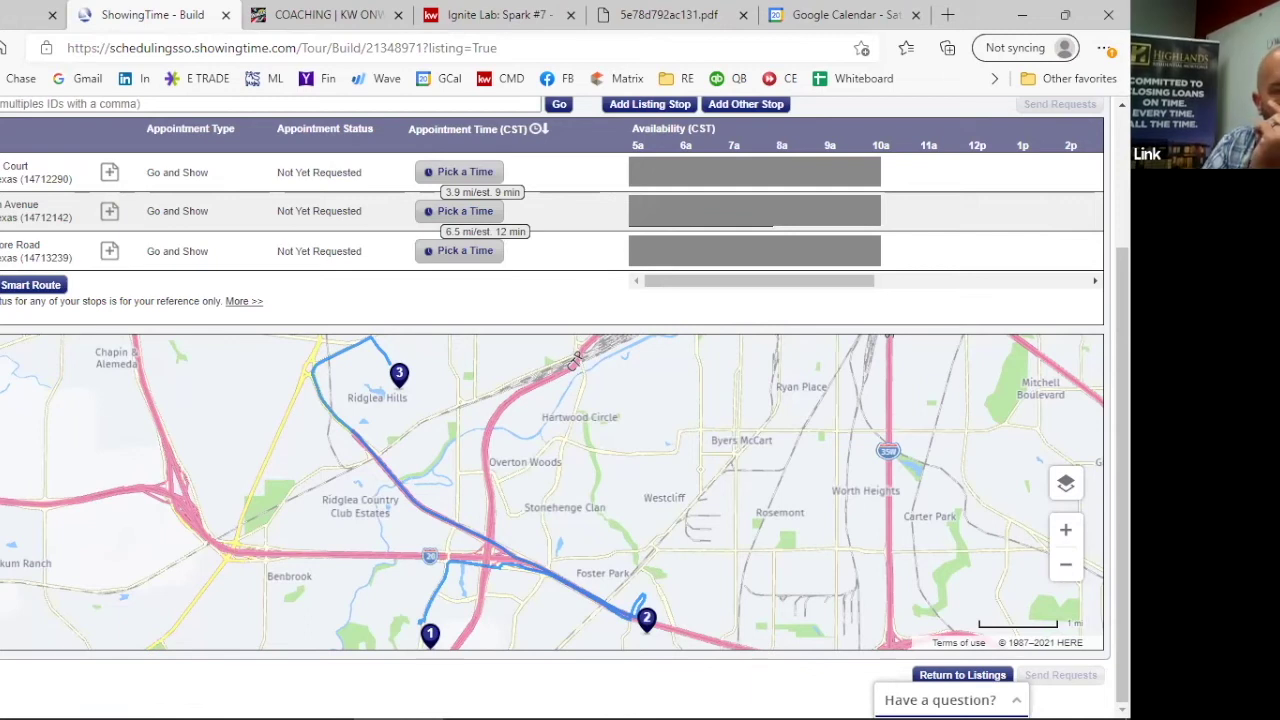
{"action": "scroll", "coordinate": [552, 390], "scroll_direction": "up", "scroll_amount": 1}
{"action": "scroll", "coordinate": [552, 400], "scroll_direction": "up", "scroll_amount": 1}
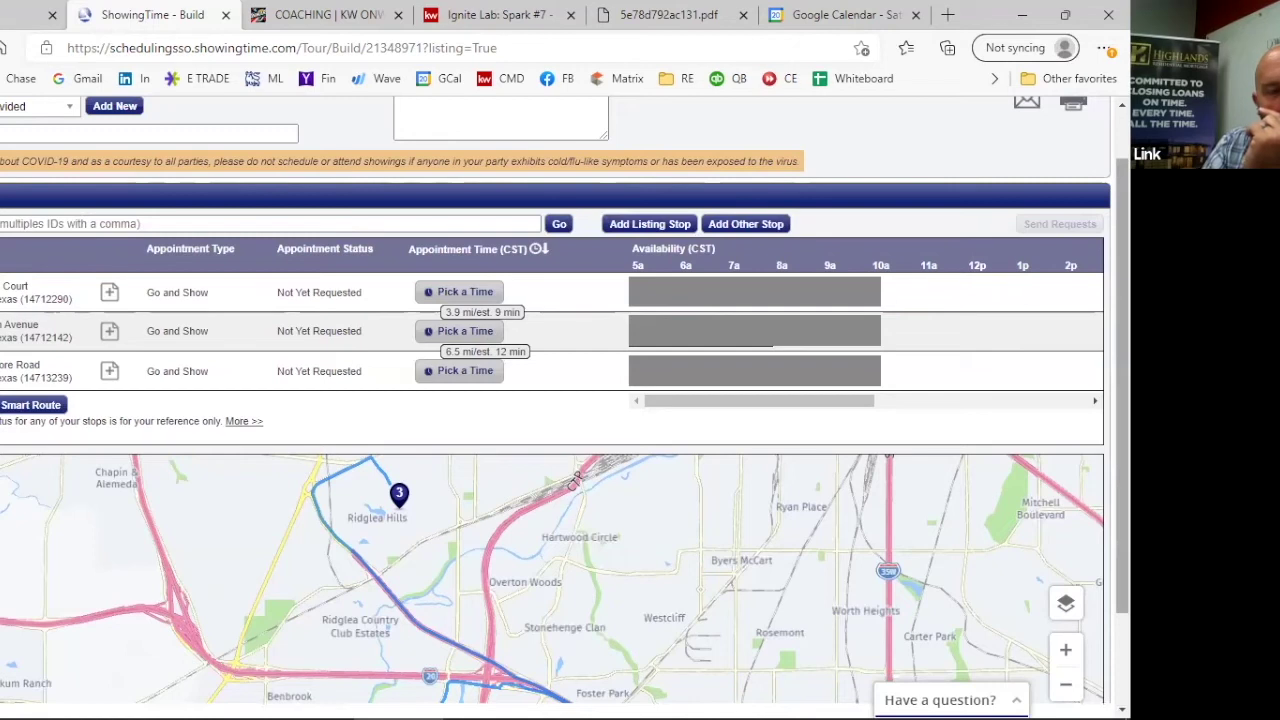
{"action": "scroll", "coordinate": [879, 640], "scroll_direction": "down", "scroll_amount": 1}
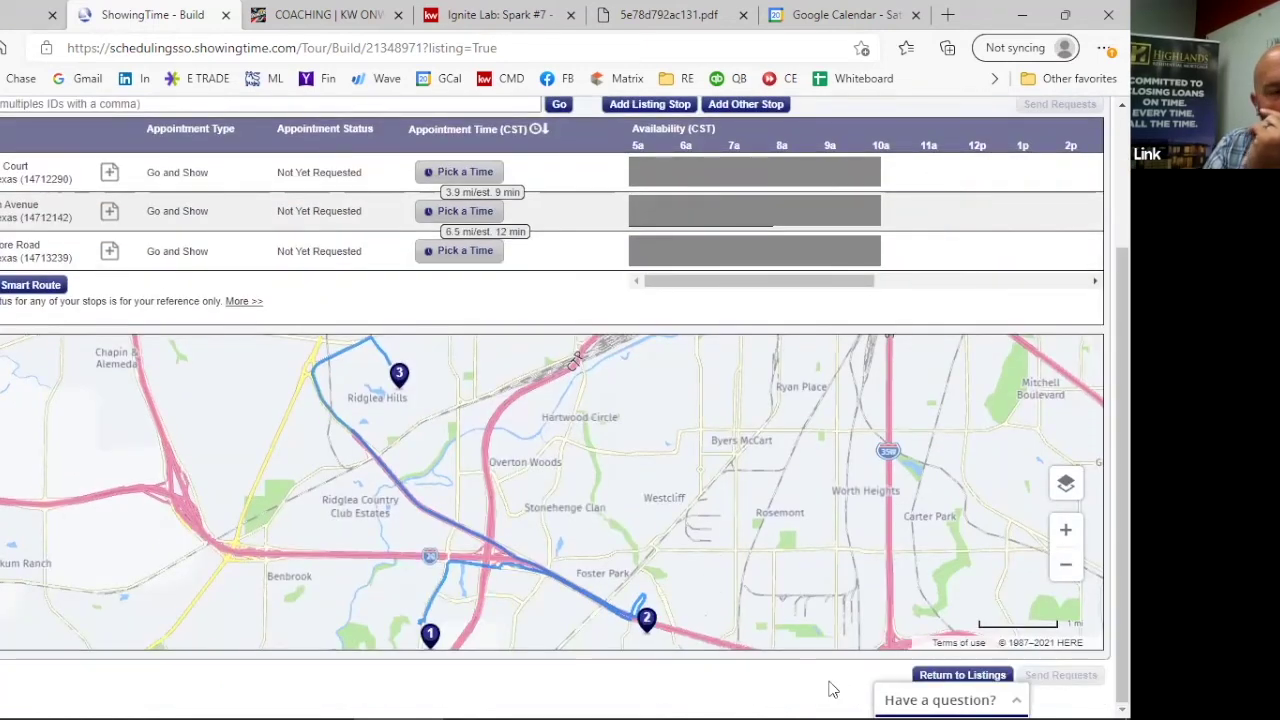
{"action": "scroll", "coordinate": [565, 400], "scroll_direction": "up", "scroll_amount": 1}
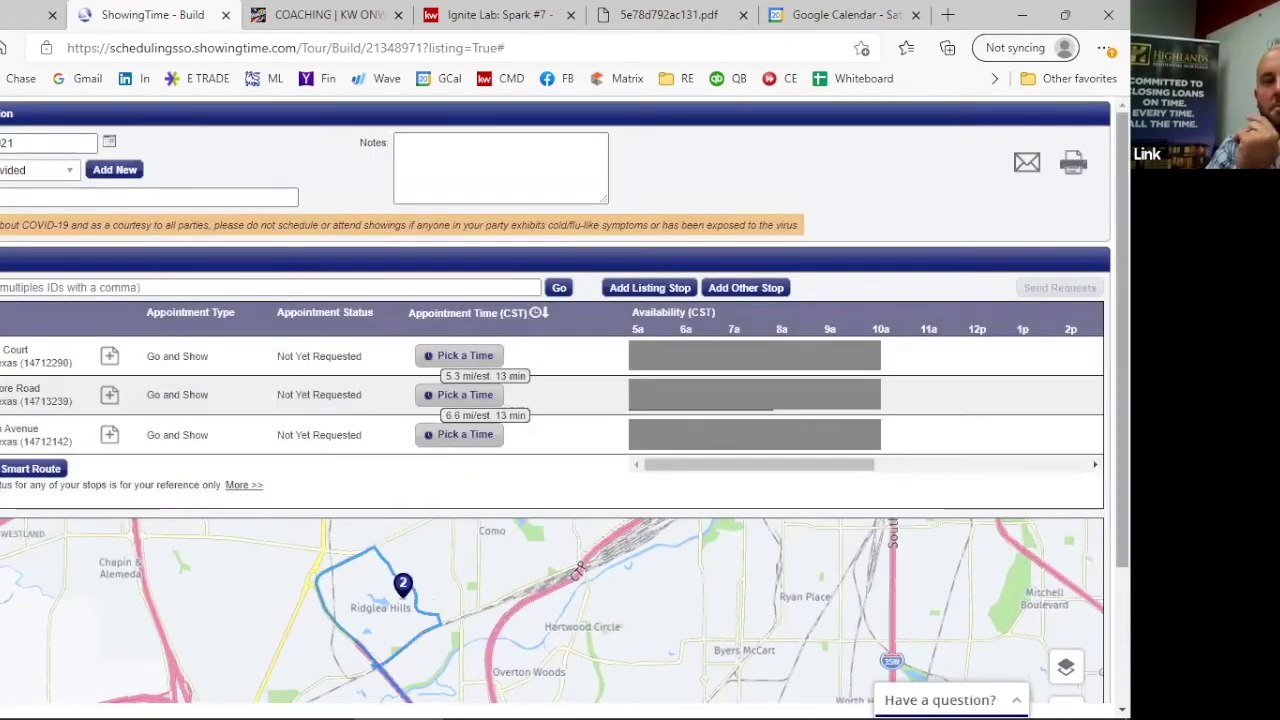
{"action": "scroll", "coordinate": [1067, 568], "scroll_direction": "down", "scroll_amount": 2}
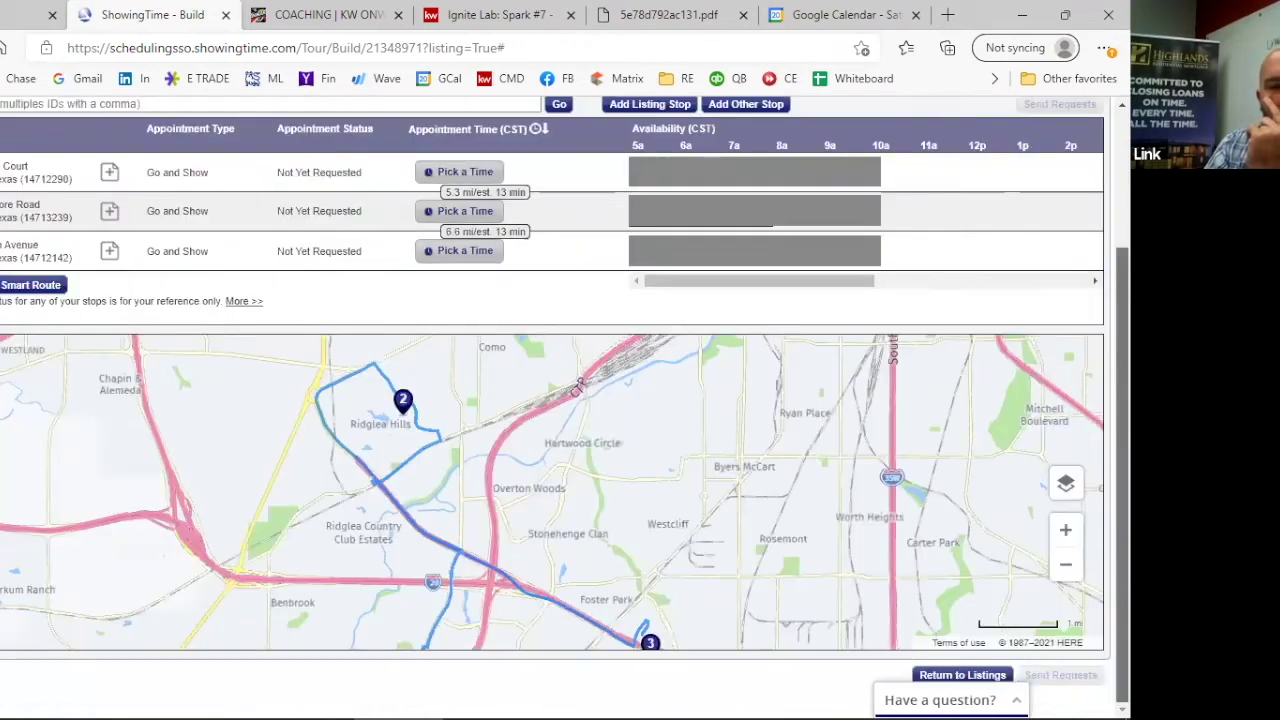
{"action": "left_click", "coordinate": [1065, 566]}
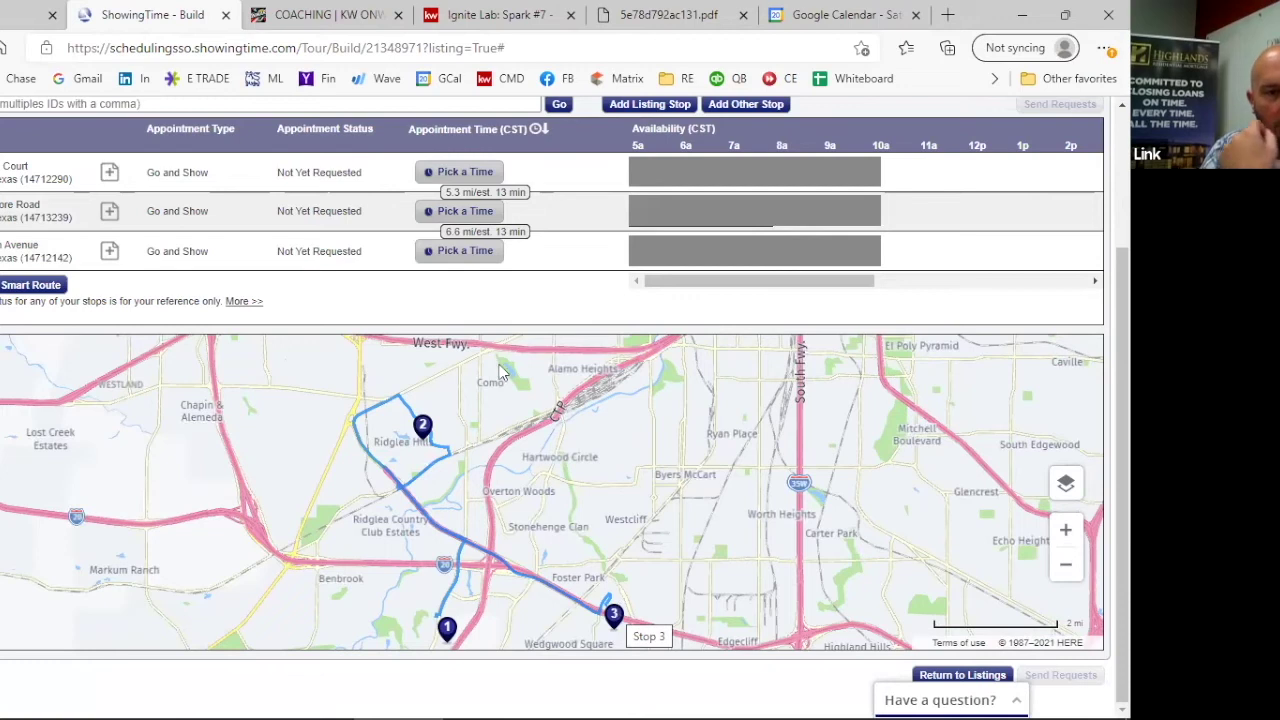
Step: Schedule the first tour stop, the $230,000 listing, as a showing from 1:15 PM to 2:15 PM
{"action": "scroll", "coordinate": [766, 363], "scroll_direction": "up", "scroll_amount": 2}
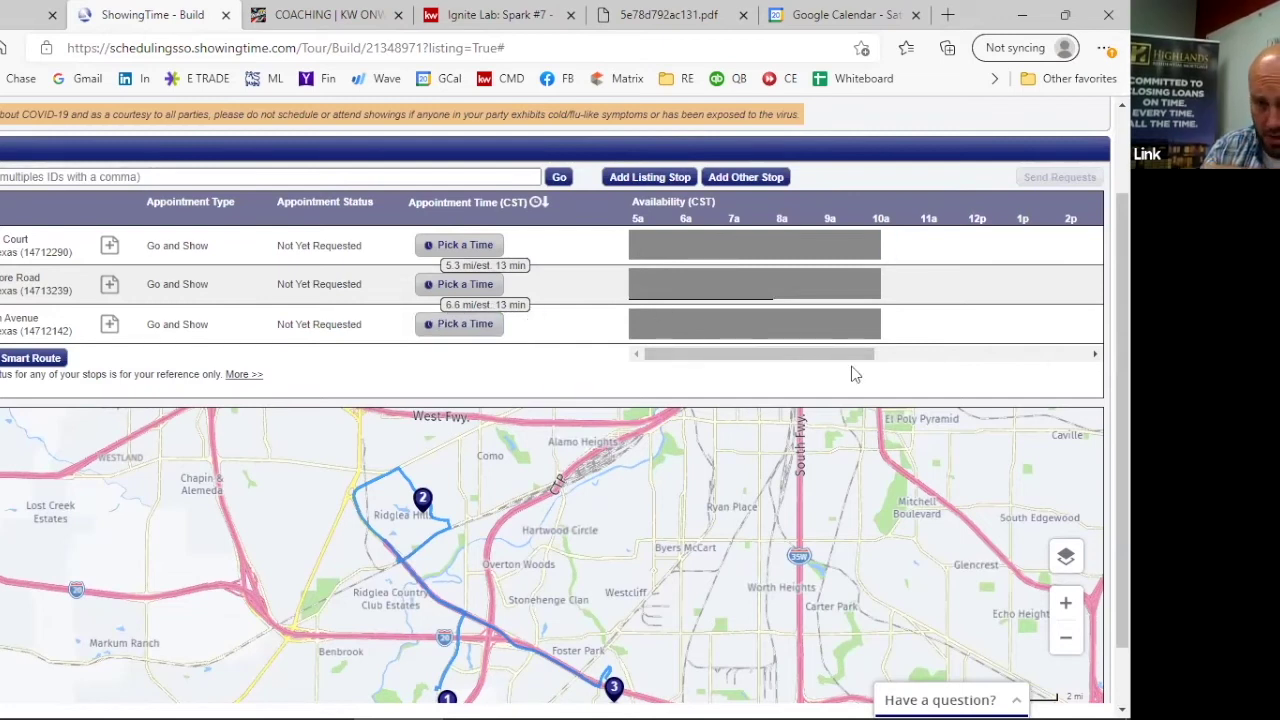
{"action": "left_click_drag", "start_coordinate": [852, 356], "coordinate": [984, 345]}
{"action": "left_click", "coordinate": [763, 245]}
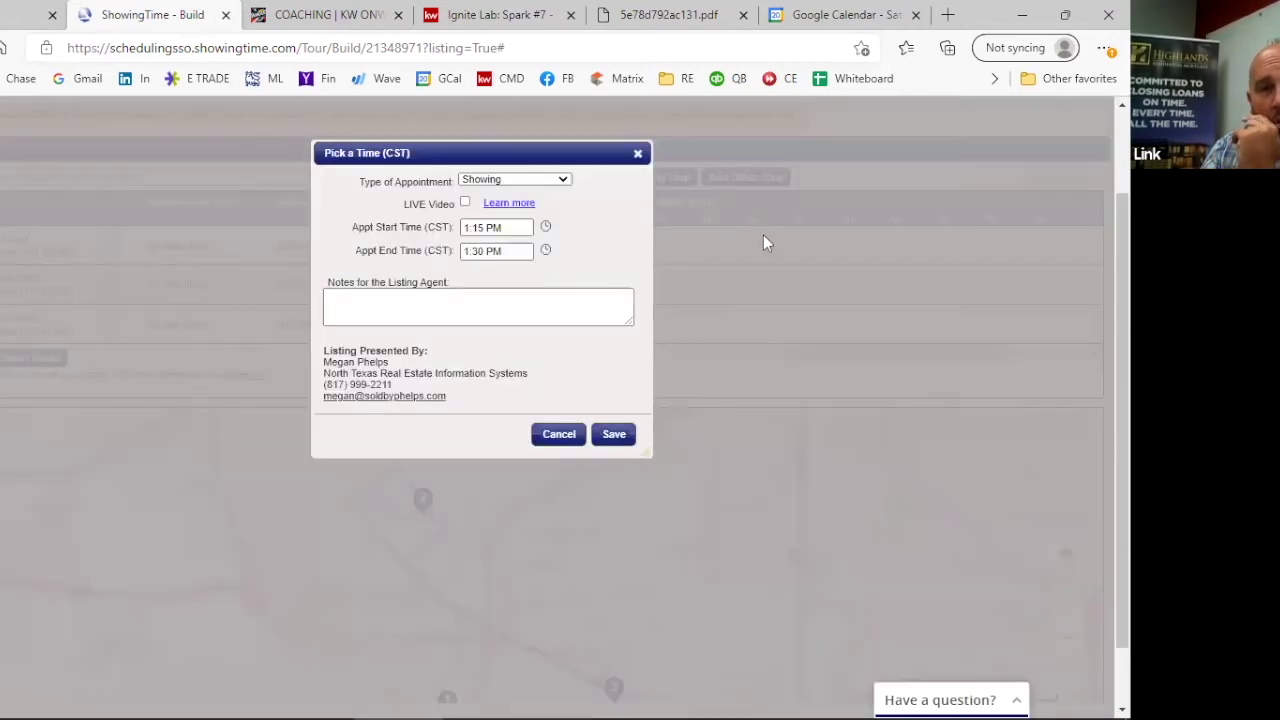
{"action": "left_click", "coordinate": [510, 252]}
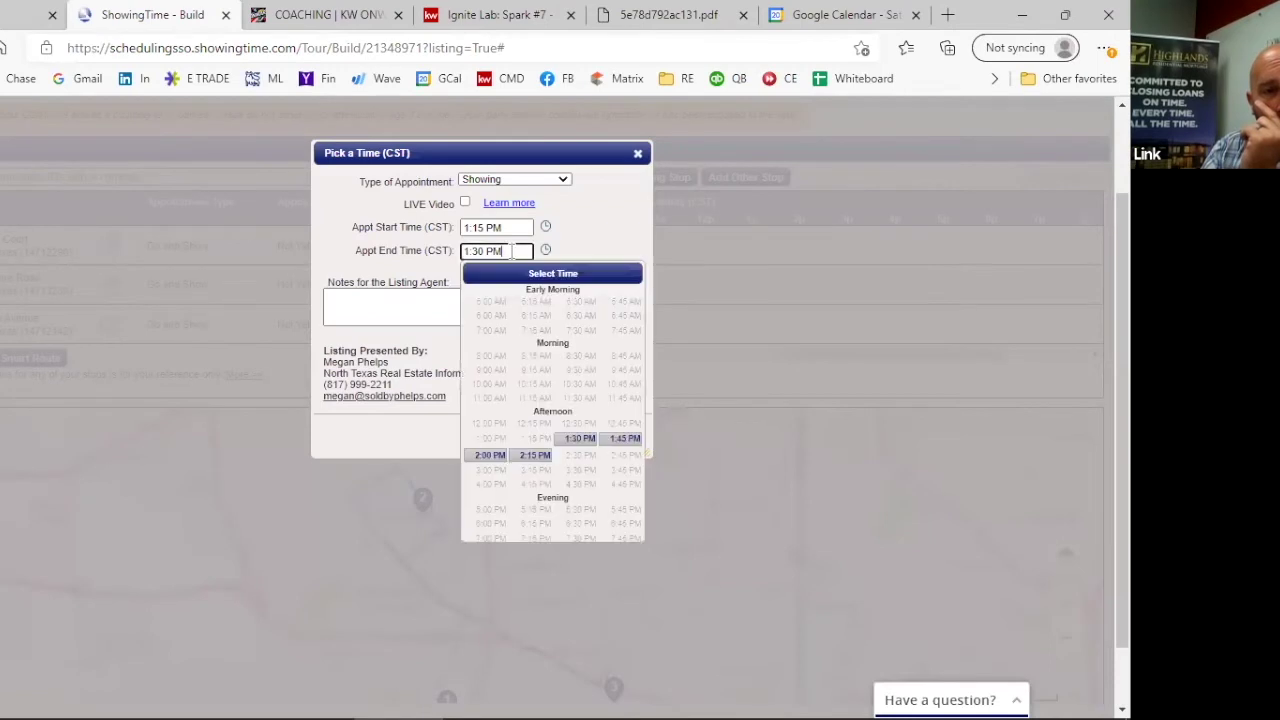
{"action": "left_click", "coordinate": [540, 456]}
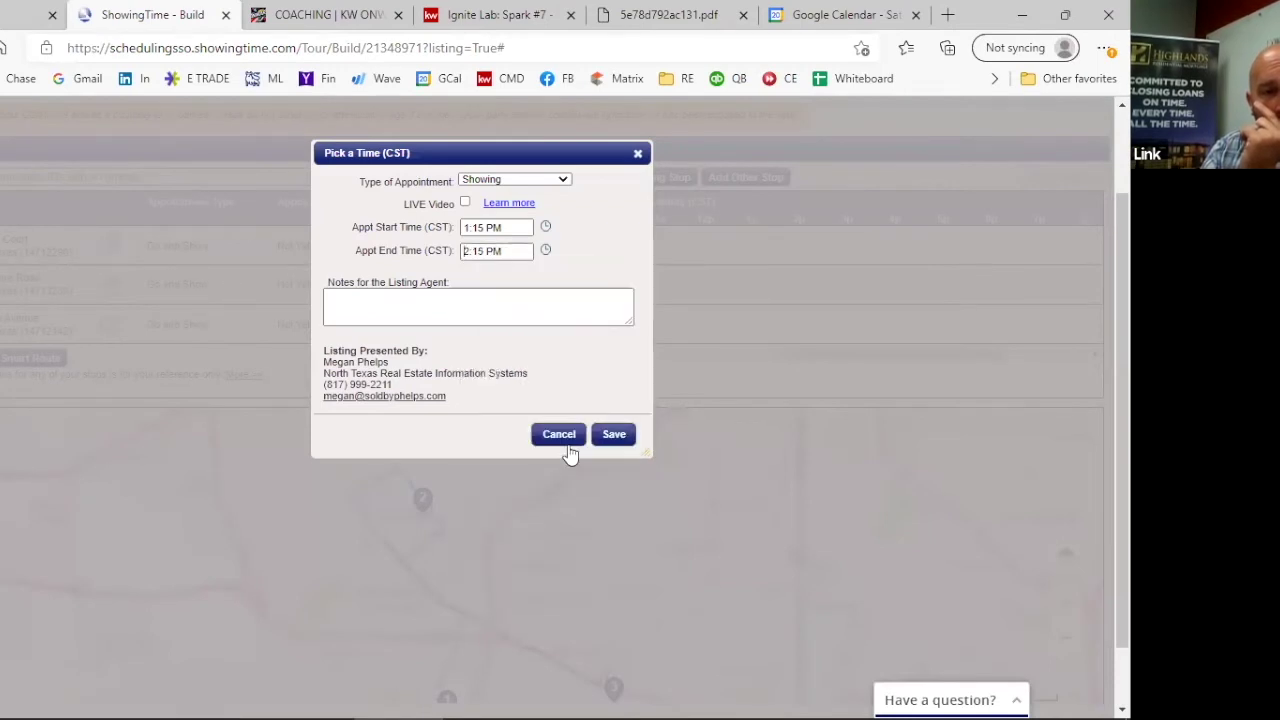
{"action": "left_click", "coordinate": [611, 434]}
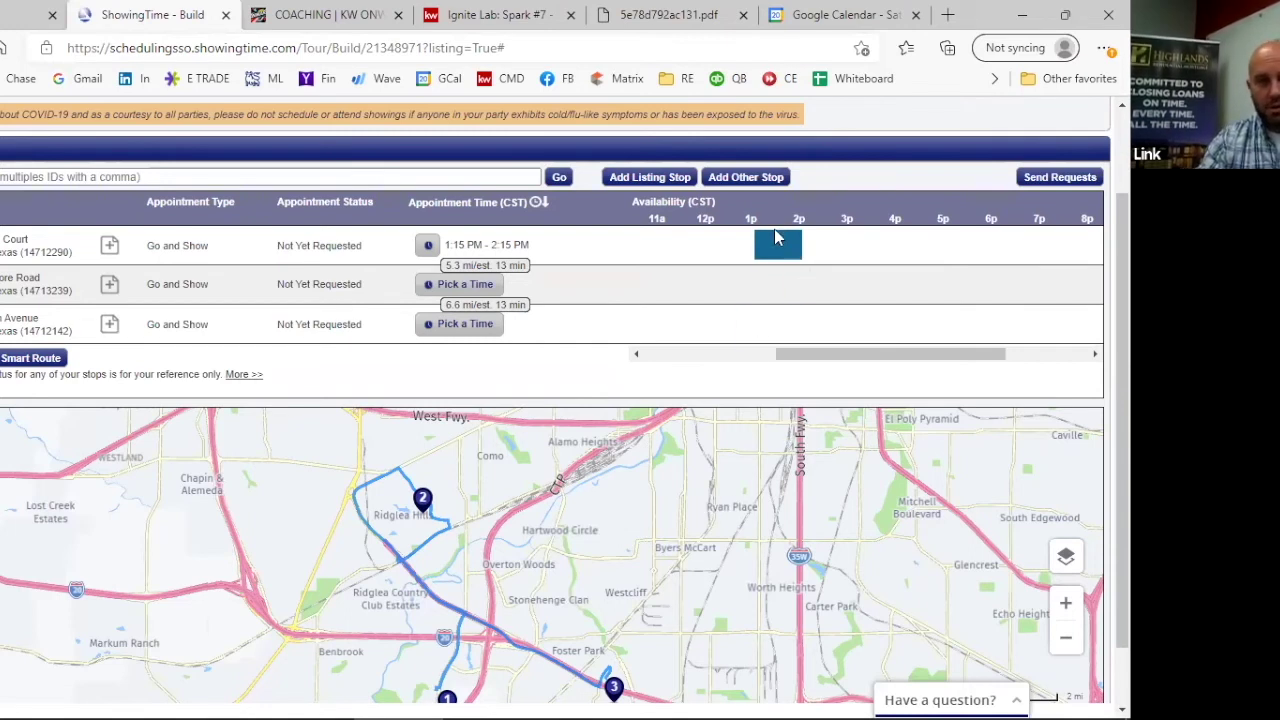
Step: Schedule the second tour stop, the $625,000 Ridglea Hills listing, as a showing from 2:00 PM to 2:15 PM
{"action": "left_click", "coordinate": [466, 285]}
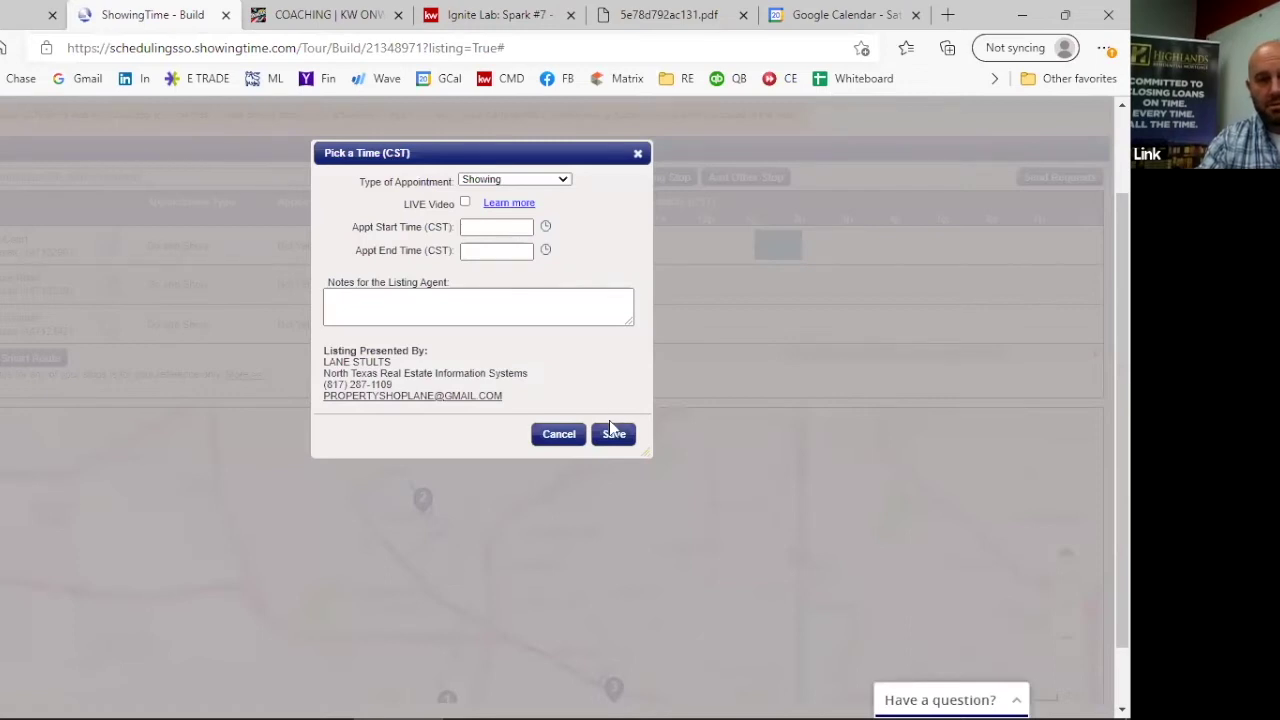
{"action": "left_click", "coordinate": [565, 434]}
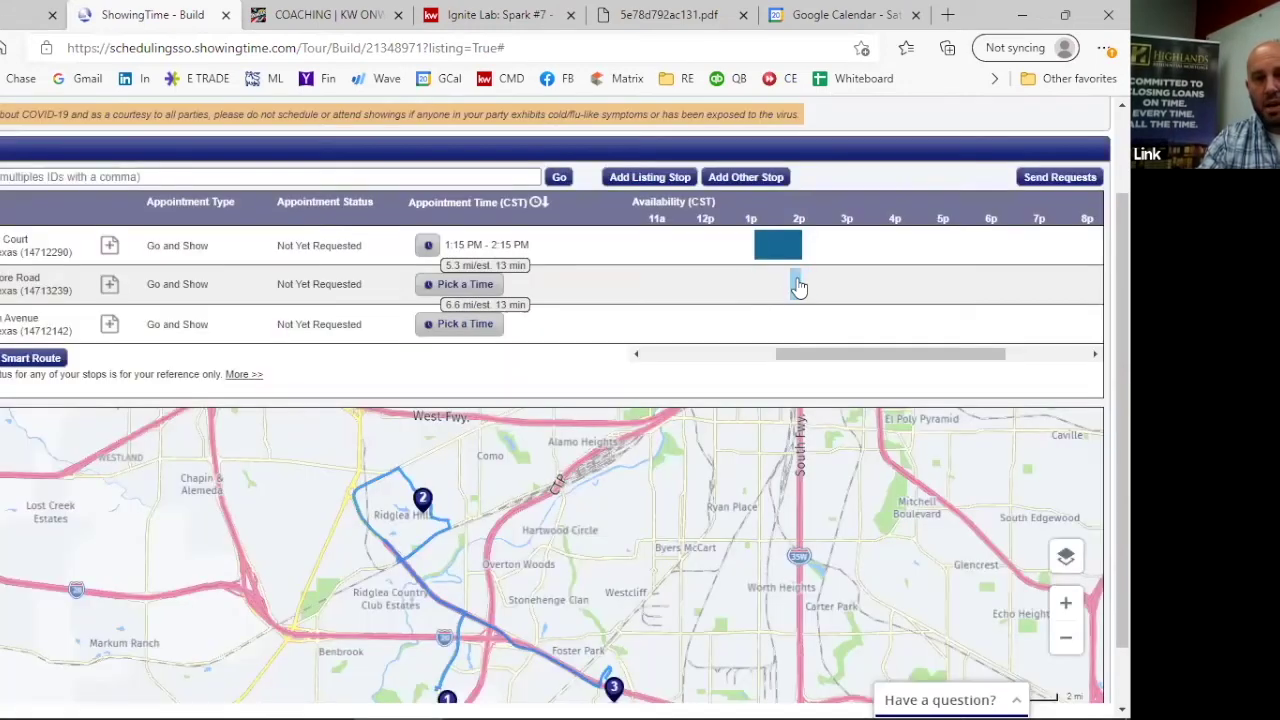
{"action": "left_click", "coordinate": [797, 283]}
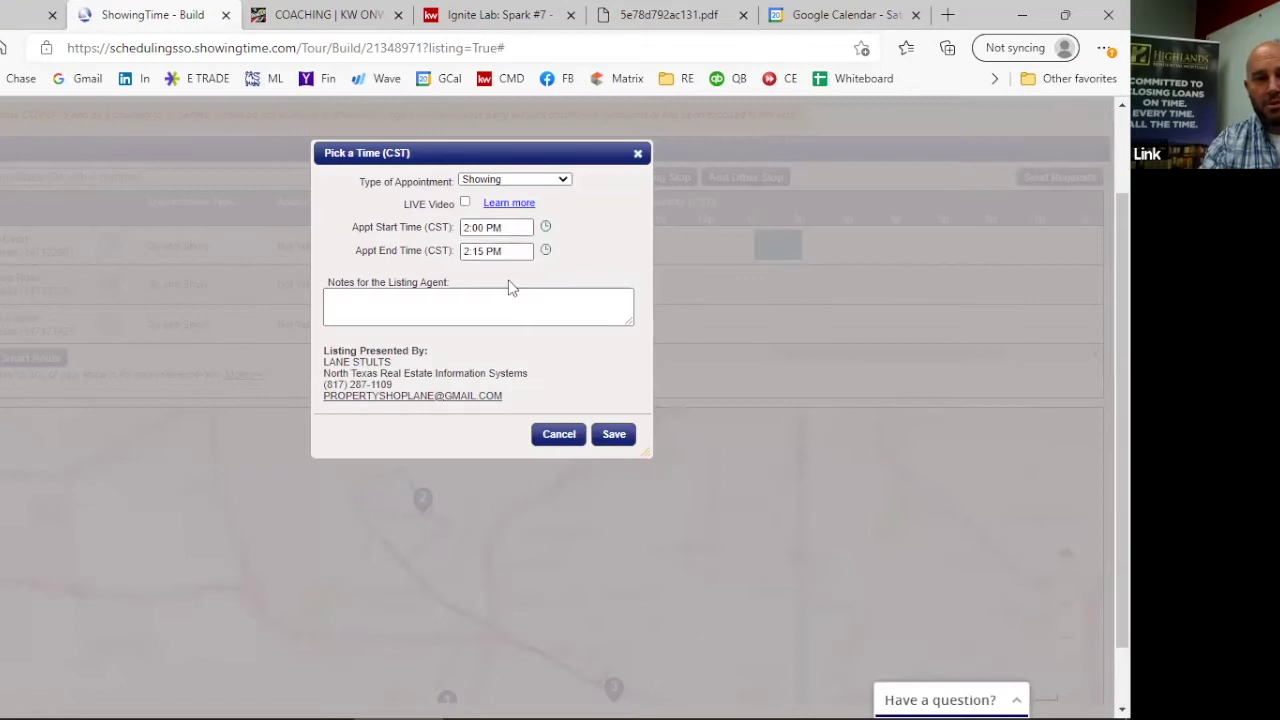
{"action": "left_click", "coordinate": [627, 437]}
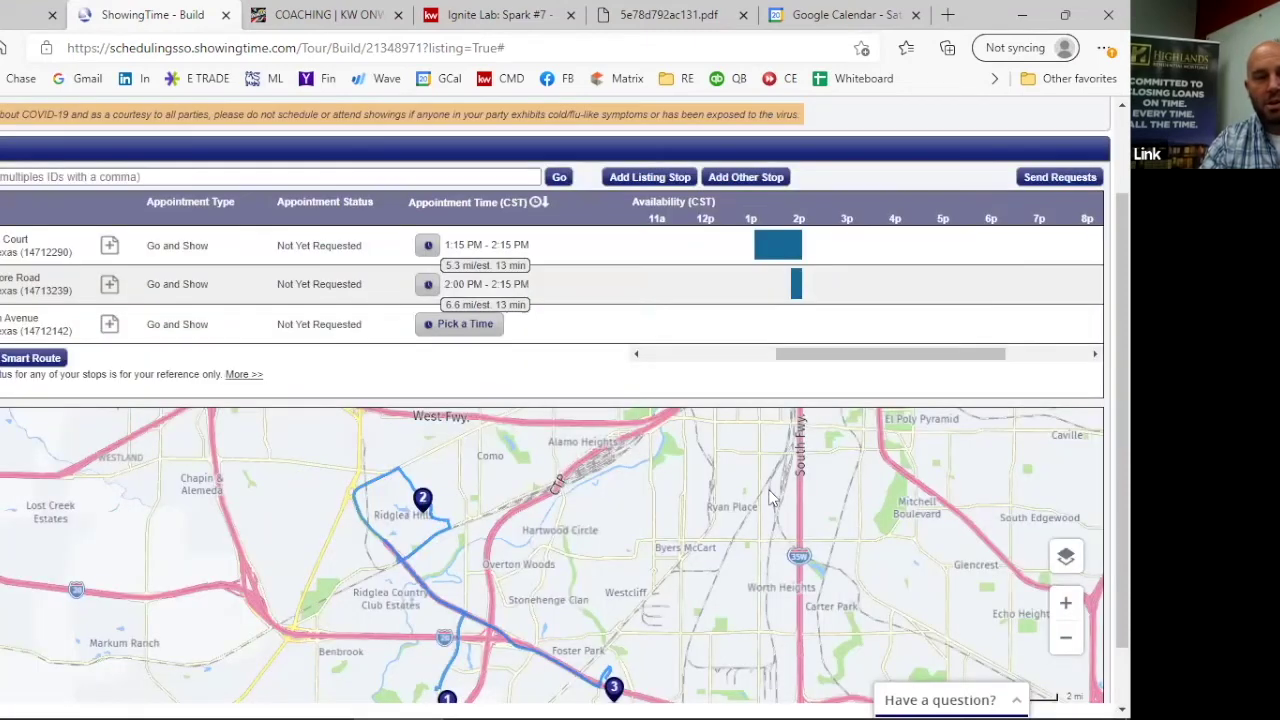
Step: Schedule the third tour stop, the $299,900 South Hills listing, as a showing from 2:00 PM to 3:15 PM
{"action": "left_click", "coordinate": [797, 325]}
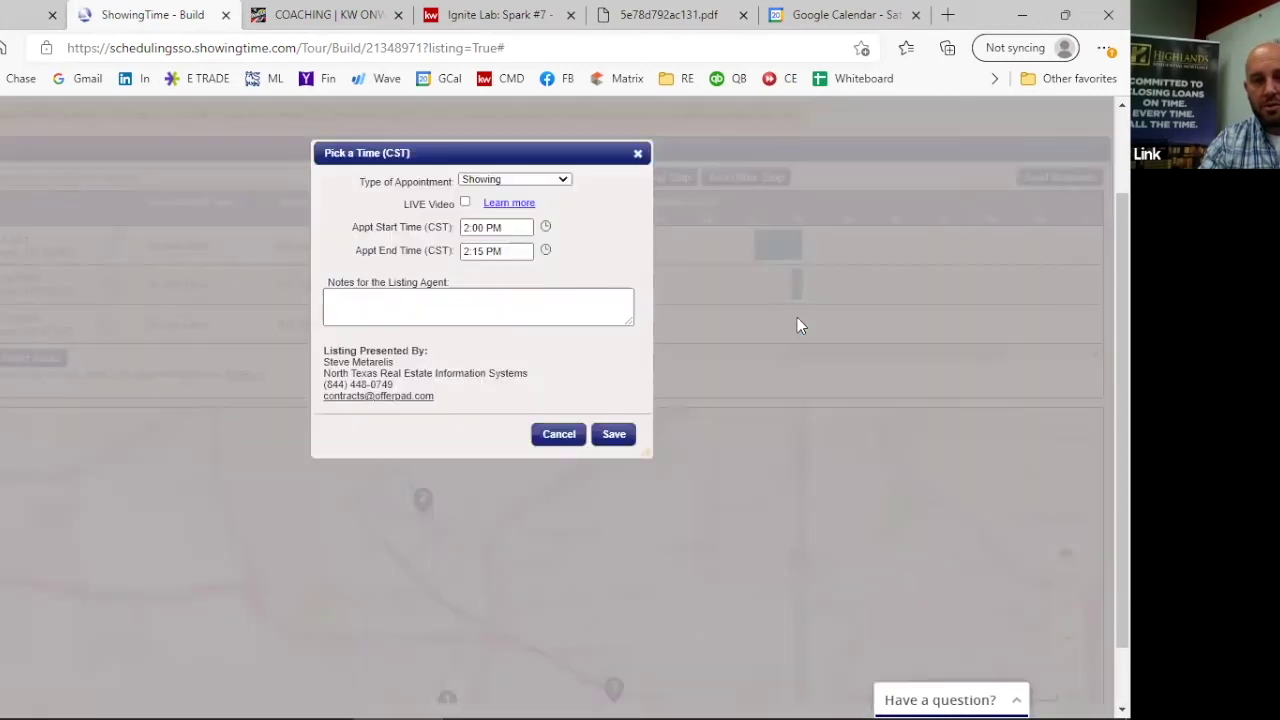
{"action": "left_click", "coordinate": [500, 251]}
{"action": "left_click", "coordinate": [535, 470]}
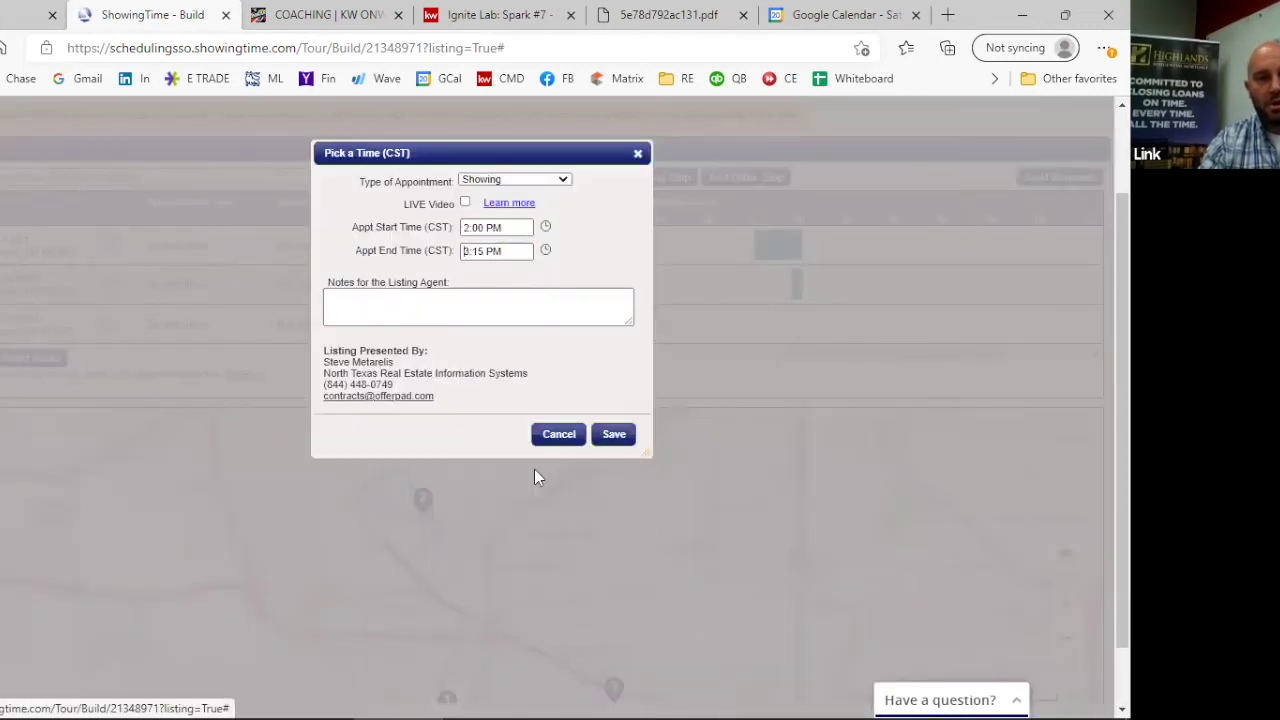
{"action": "left_click", "coordinate": [609, 433]}
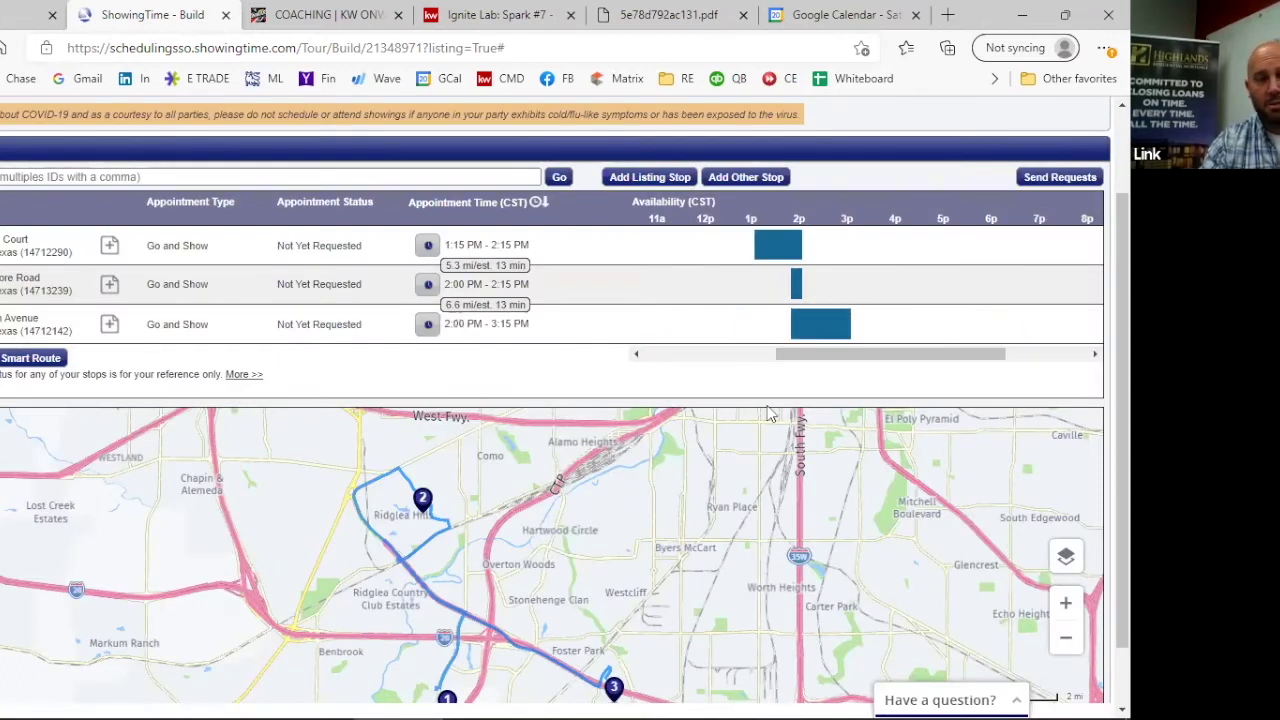
Step: Check the second stop's appointment details without changing them, and examine the three-stop tour's map route and availability timeline
{"action": "left_click", "coordinate": [800, 335]}
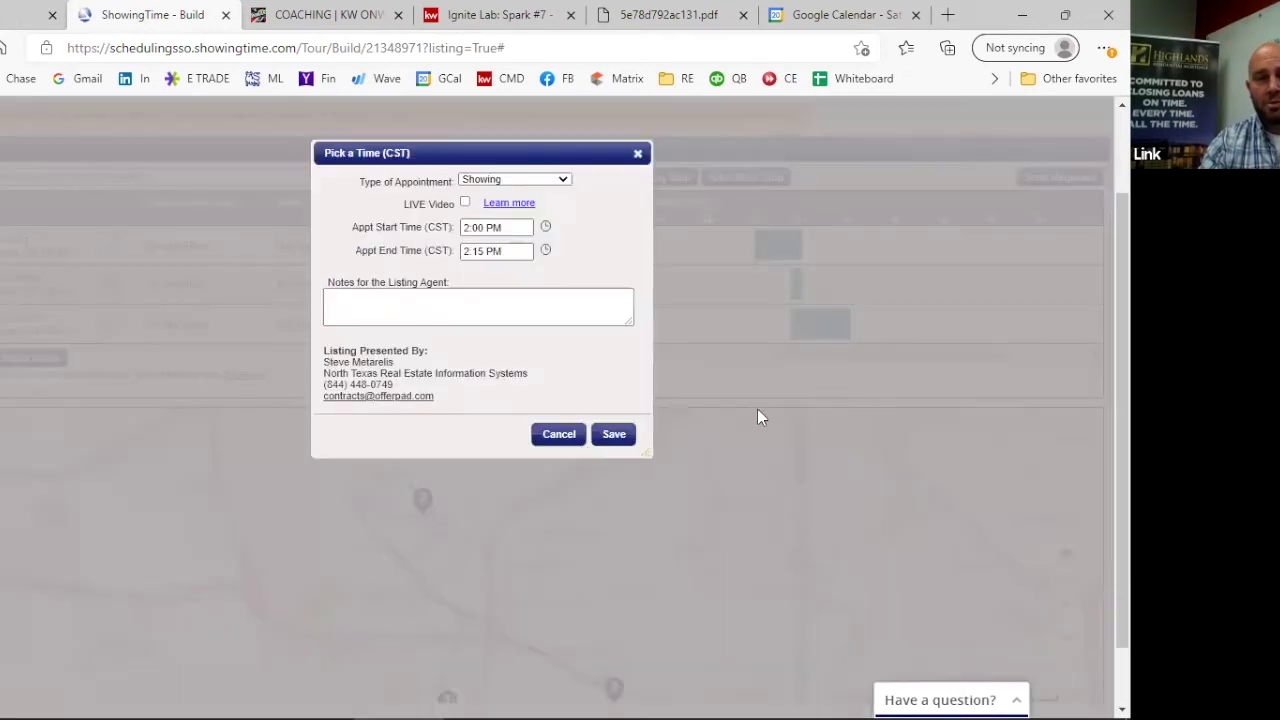
{"action": "left_click", "coordinate": [555, 434]}
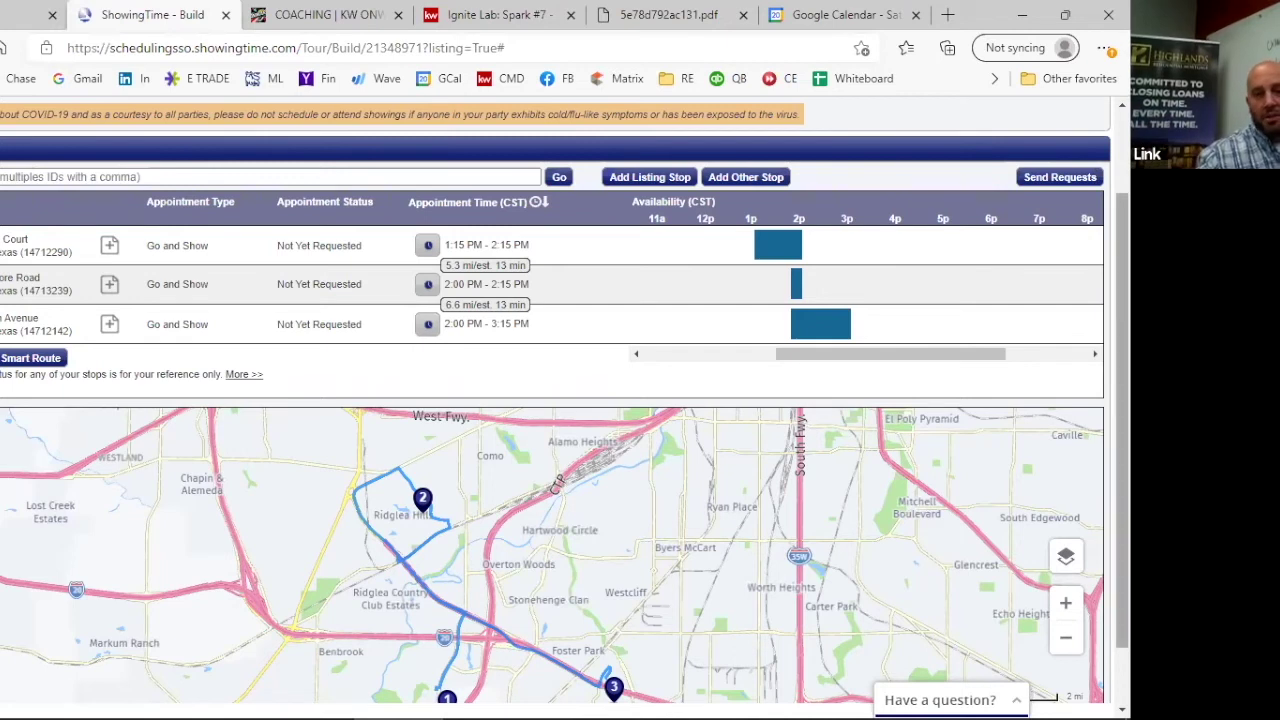
{"action": "scroll", "coordinate": [643, 609], "scroll_direction": "down", "scroll_amount": 1}
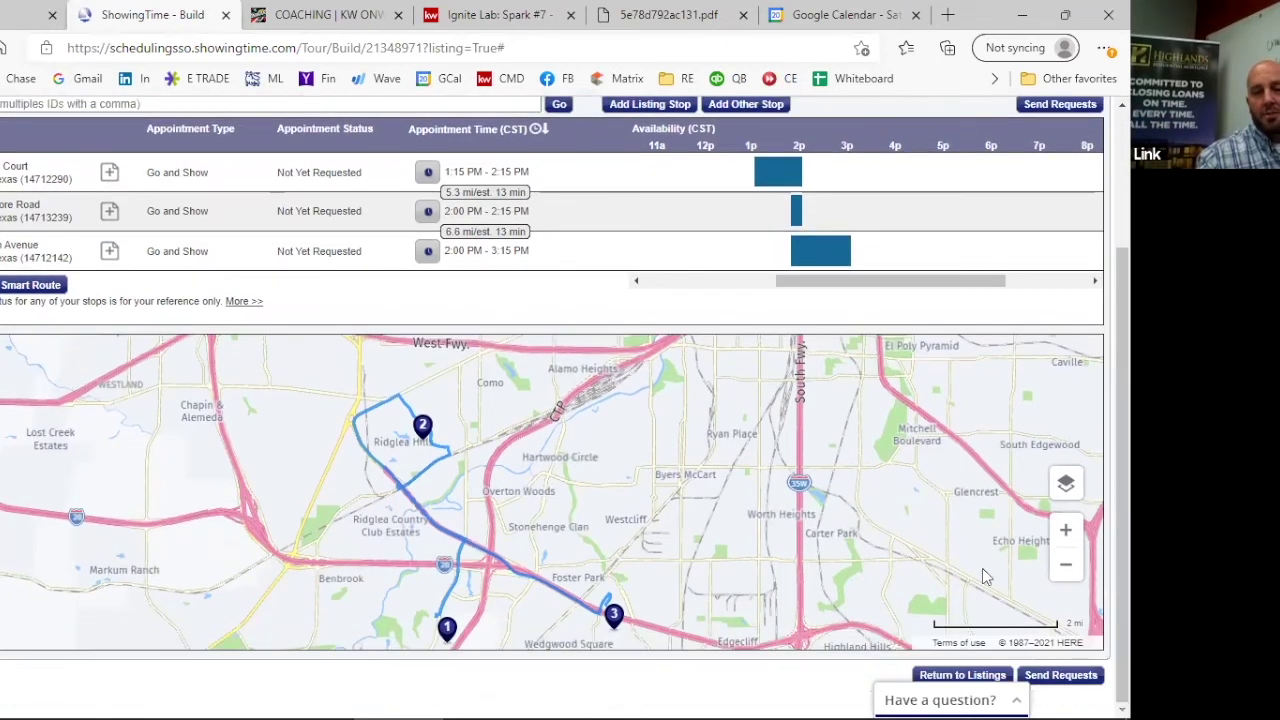
{"action": "left_click", "coordinate": [1065, 566]}
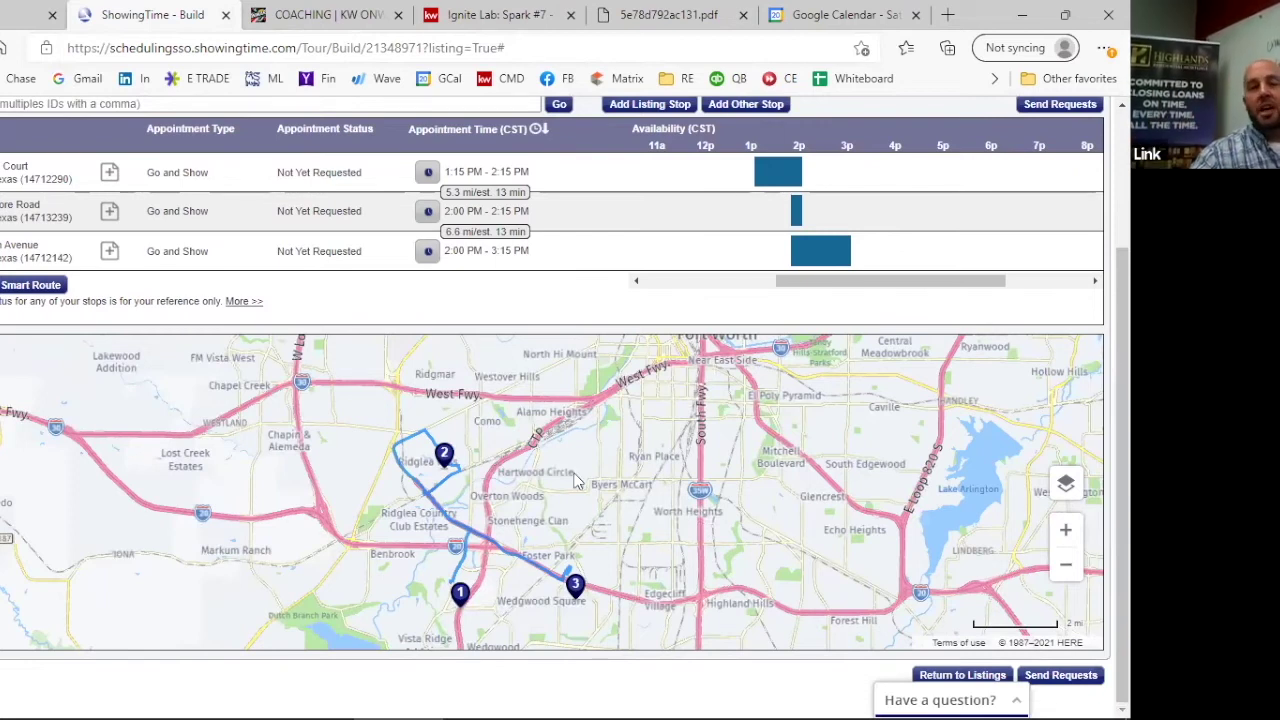
{"action": "left_click_drag", "start_coordinate": [855, 284], "coordinate": [955, 272]}
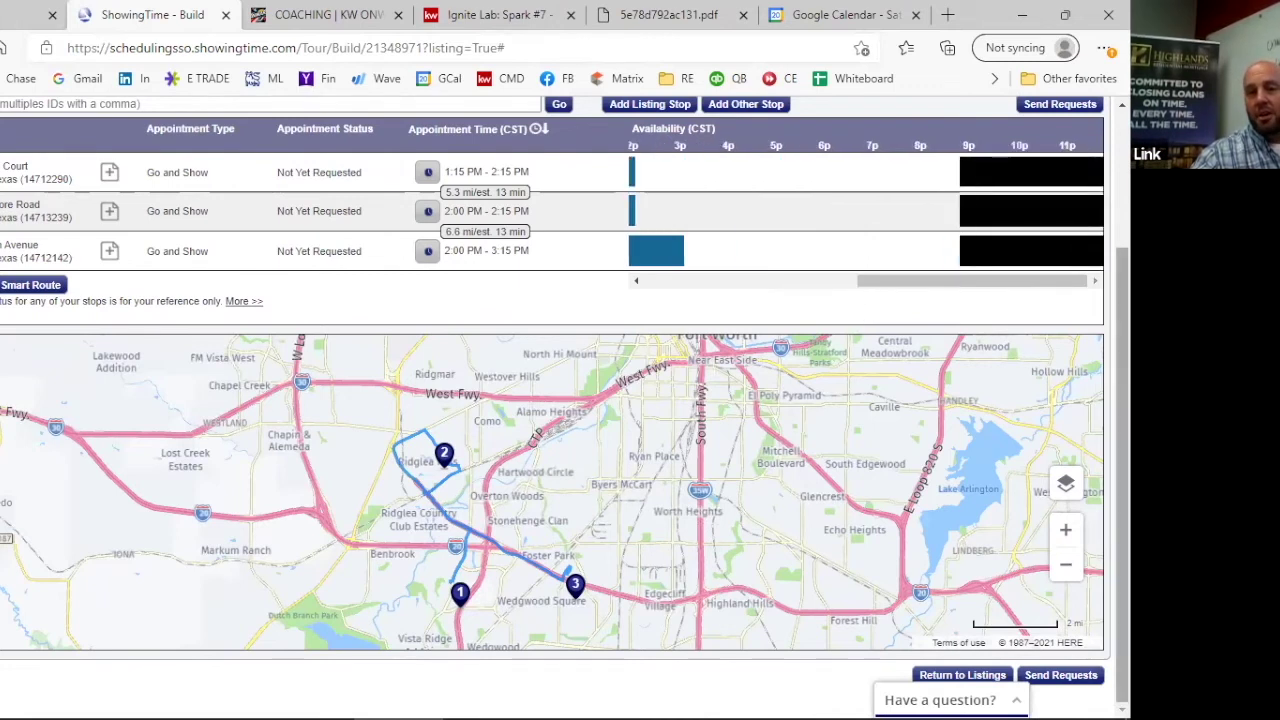
{"action": "scroll", "coordinate": [960, 218], "scroll_direction": "up", "scroll_amount": 2}
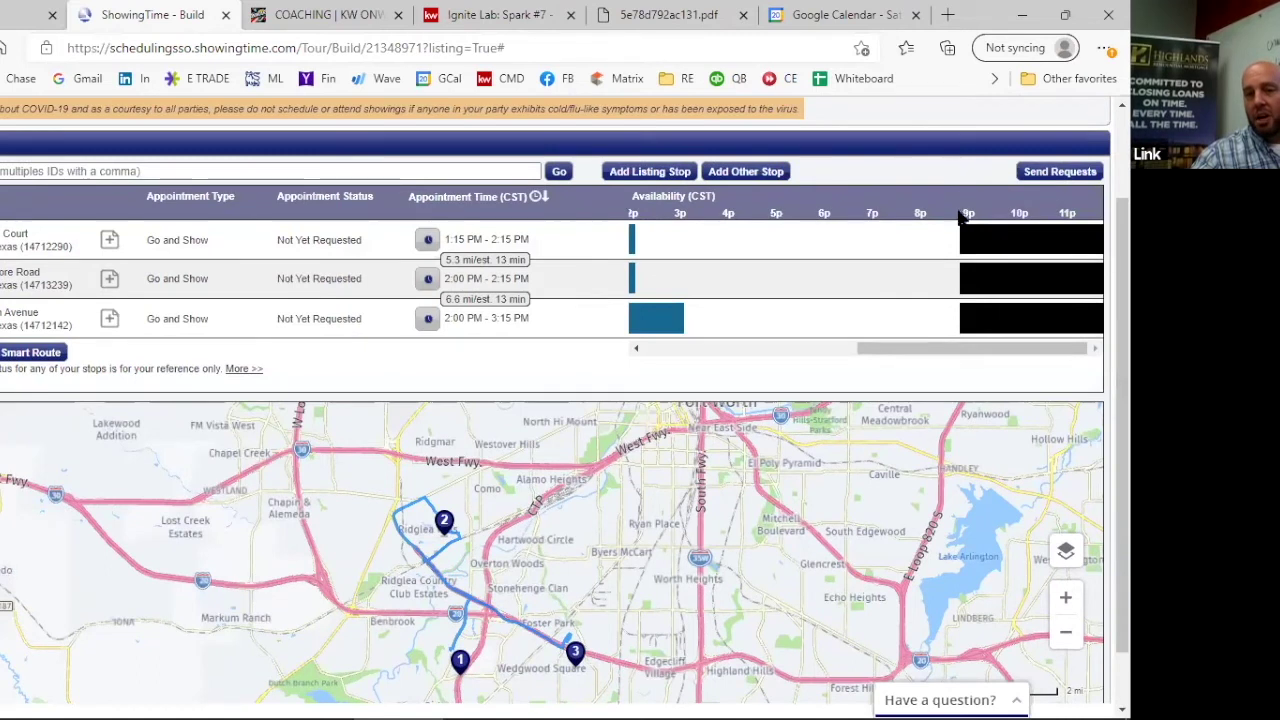
{"action": "left_click_drag", "start_coordinate": [951, 348], "coordinate": [873, 350]}
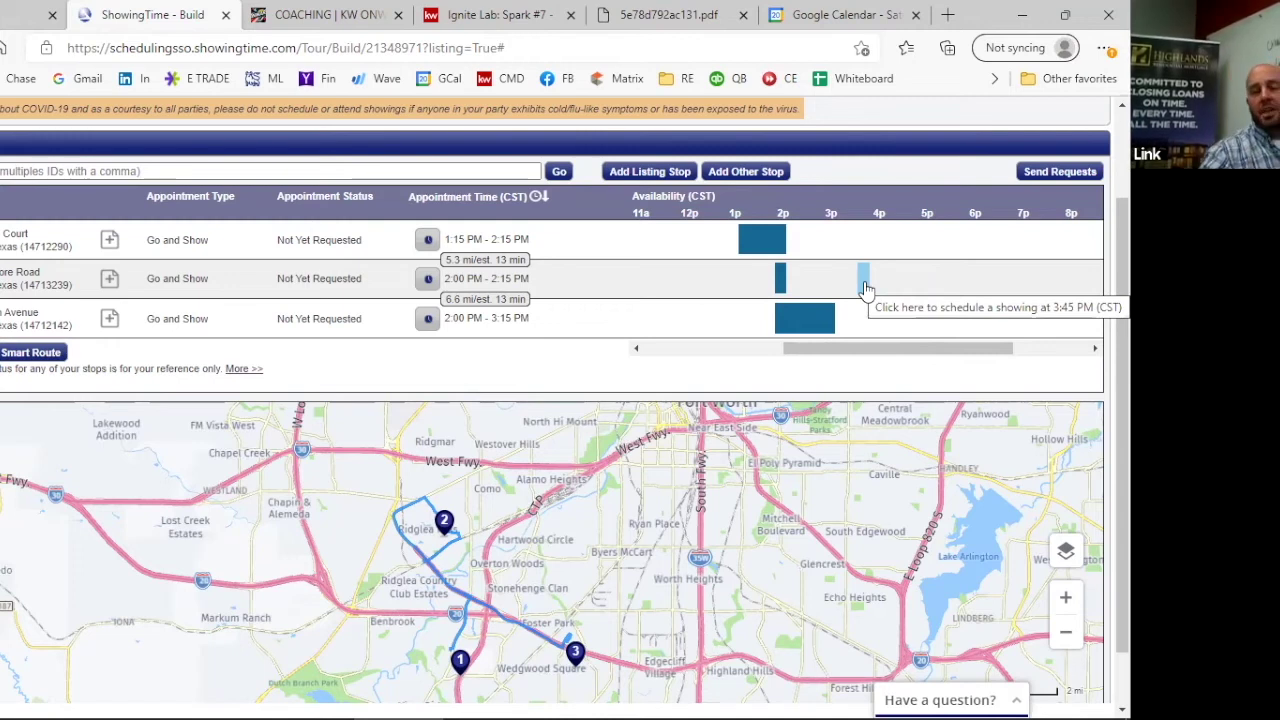
{"action": "mouse_move", "coordinate": [838, 349]}
{"action": "left_mouse_down"}
{"action": "mouse_move", "coordinate": [888, 350]}
{"action": "mouse_move", "coordinate": [853, 349]}
{"action": "left_mouse_up"}
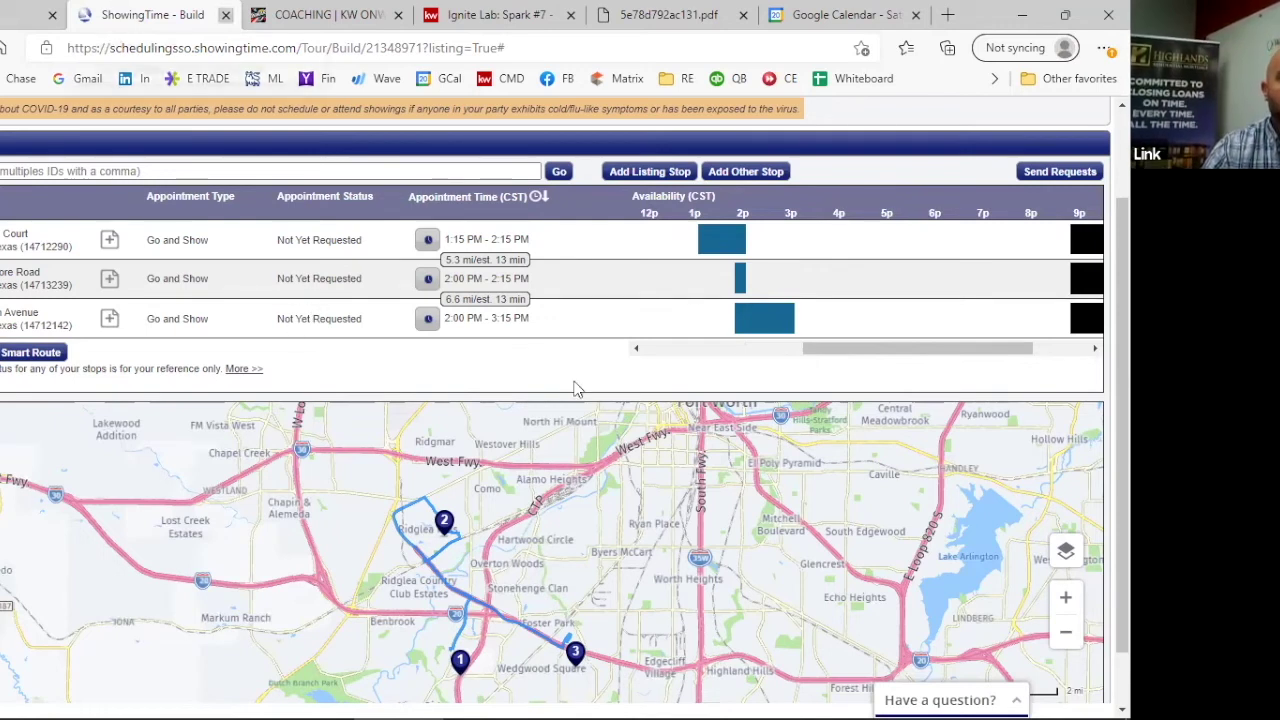
Step: Close the tour builder and review the $625,000 Ridglea listing's details and showing information in Matrix
{"action": "key", "text": "ctrl+w"}
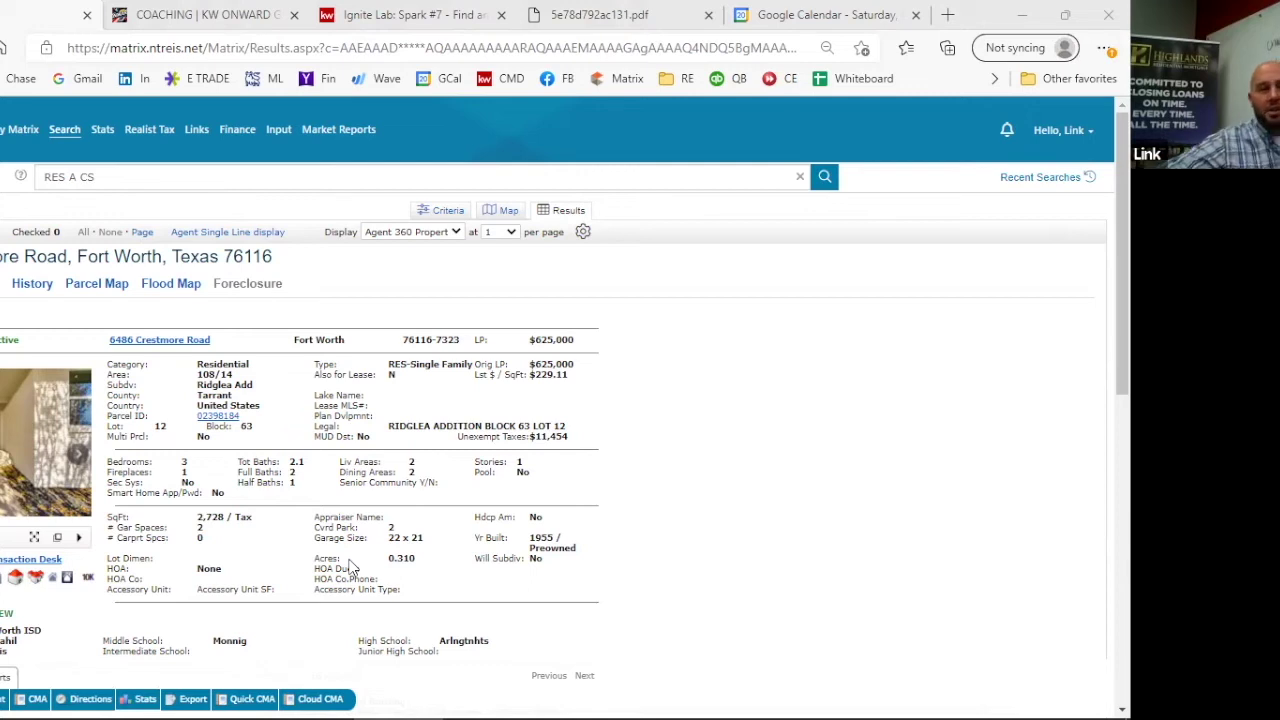
{"action": "scroll", "coordinate": [251, 581], "scroll_direction": "down", "scroll_amount": 10}
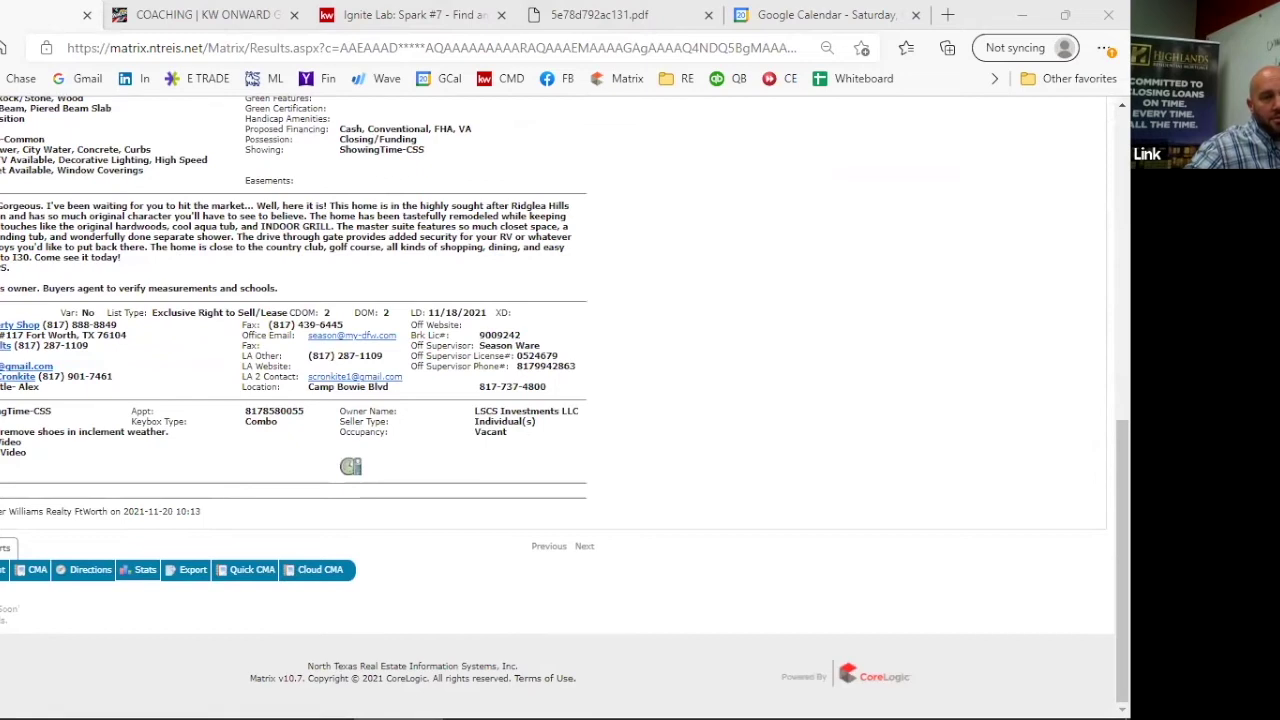
{"action": "scroll", "coordinate": [405, 210], "scroll_direction": "up", "scroll_amount": 10}
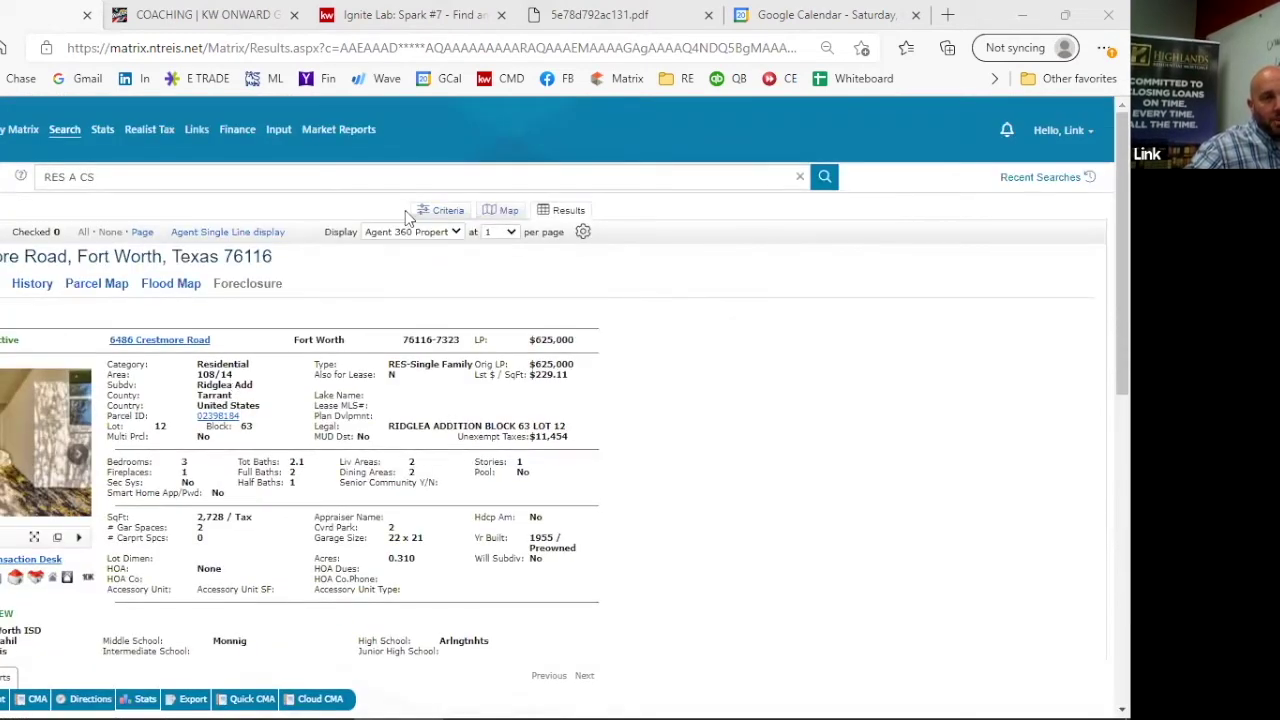
Step: Locate the $319,900 South Hills listing on the search results map and open its full details
{"action": "left_click", "coordinate": [506, 210]}
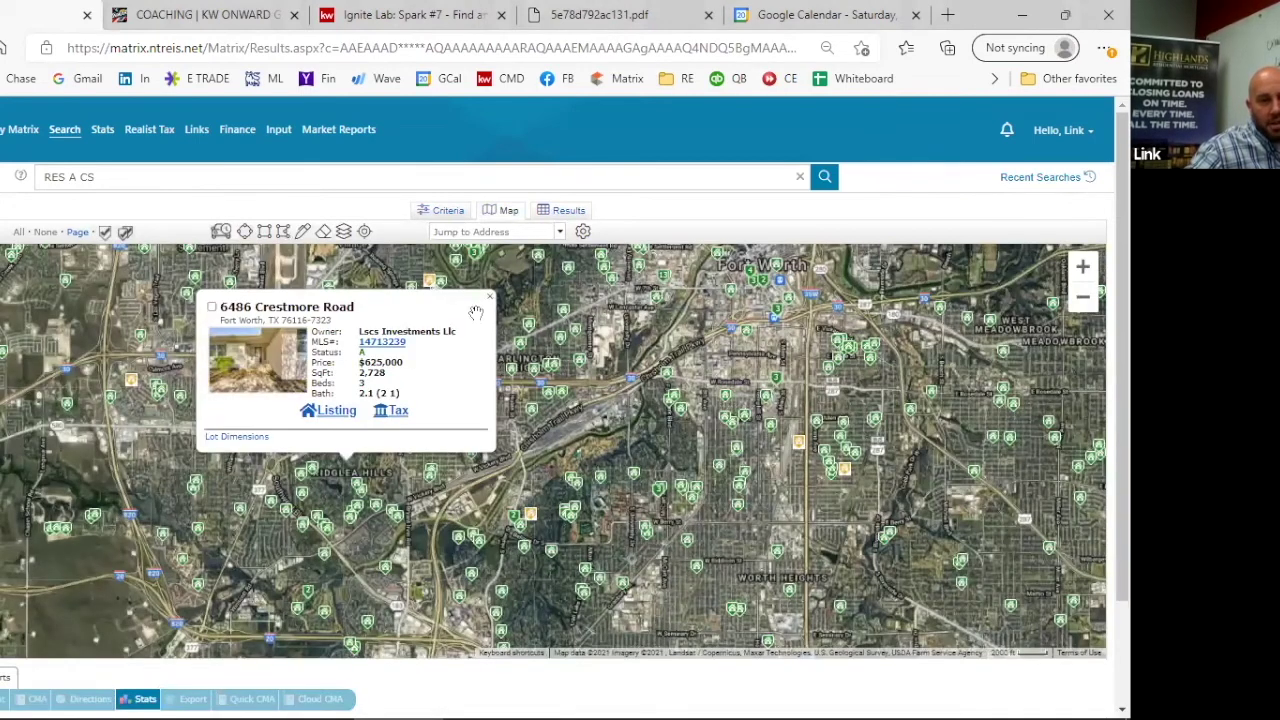
{"action": "left_click_drag", "start_coordinate": [713, 650], "coordinate": [478, 468]}
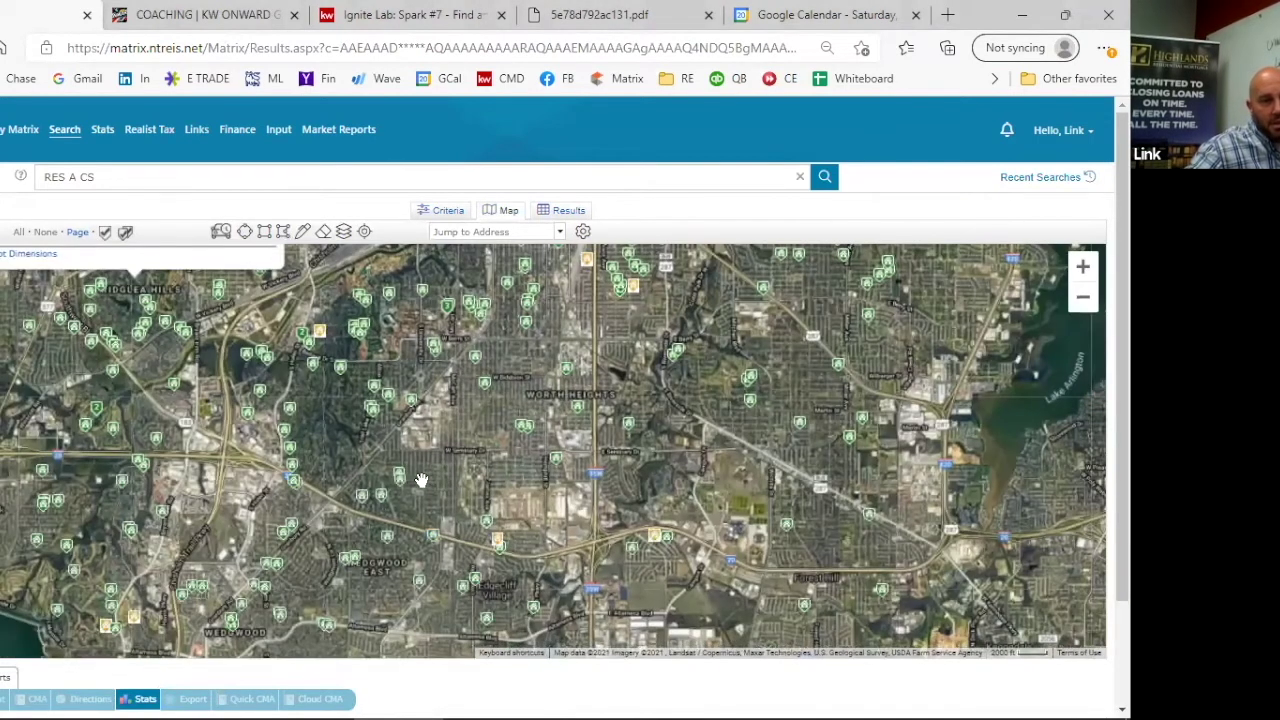
{"action": "left_click", "coordinate": [380, 500]}
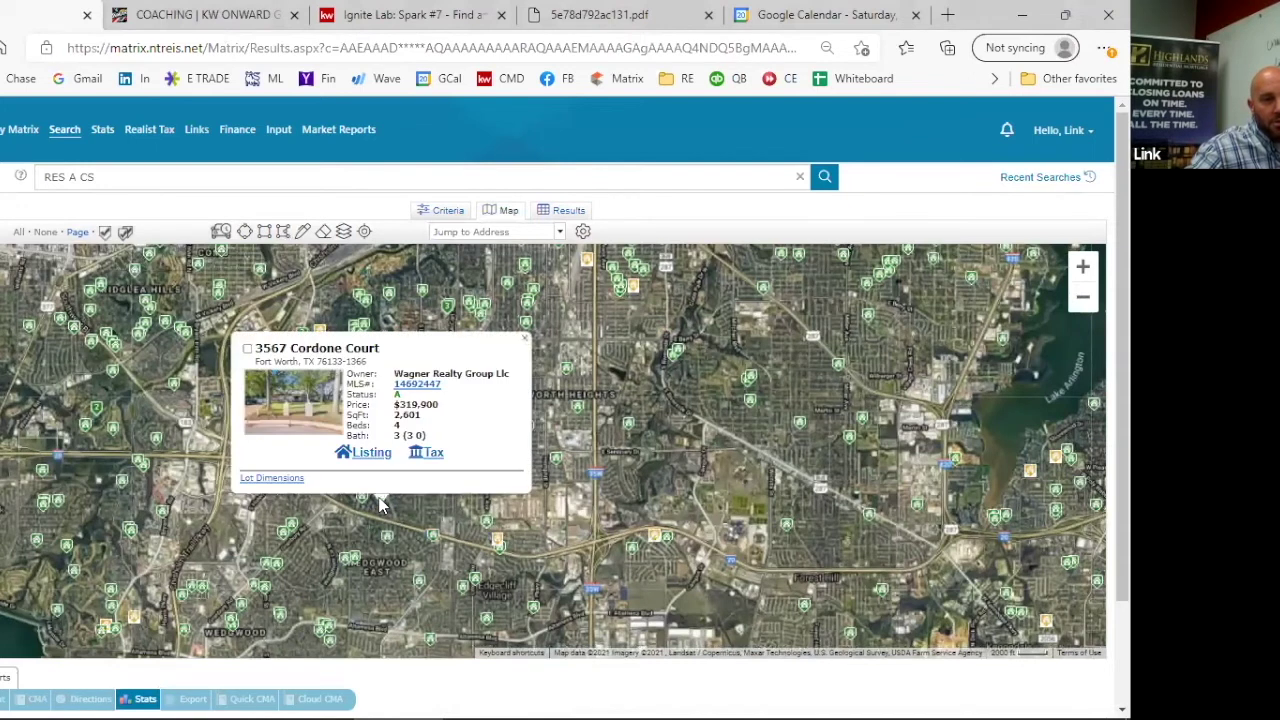
{"action": "left_click", "coordinate": [382, 455]}
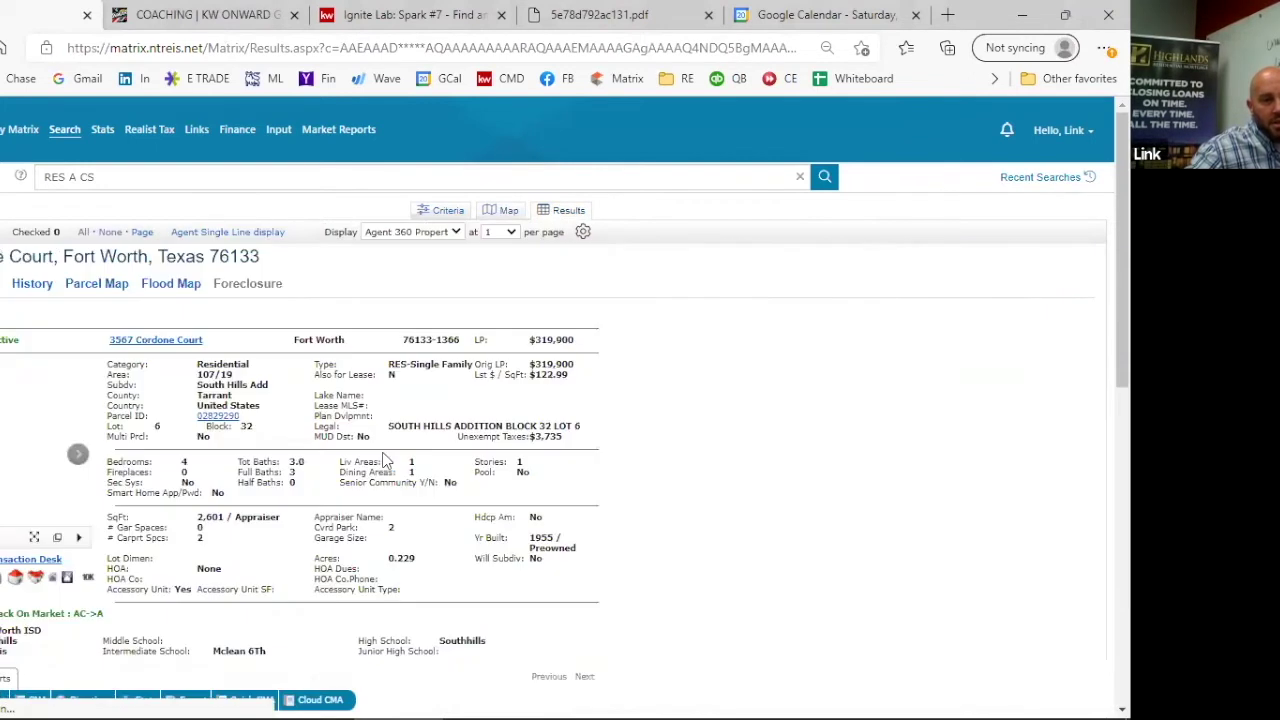
Step: Examine the South Hills listing's showing instructions, keybox type, occupancy, remarks and property details
{"action": "scroll", "coordinate": [254, 538], "scroll_direction": "down", "scroll_amount": 10}
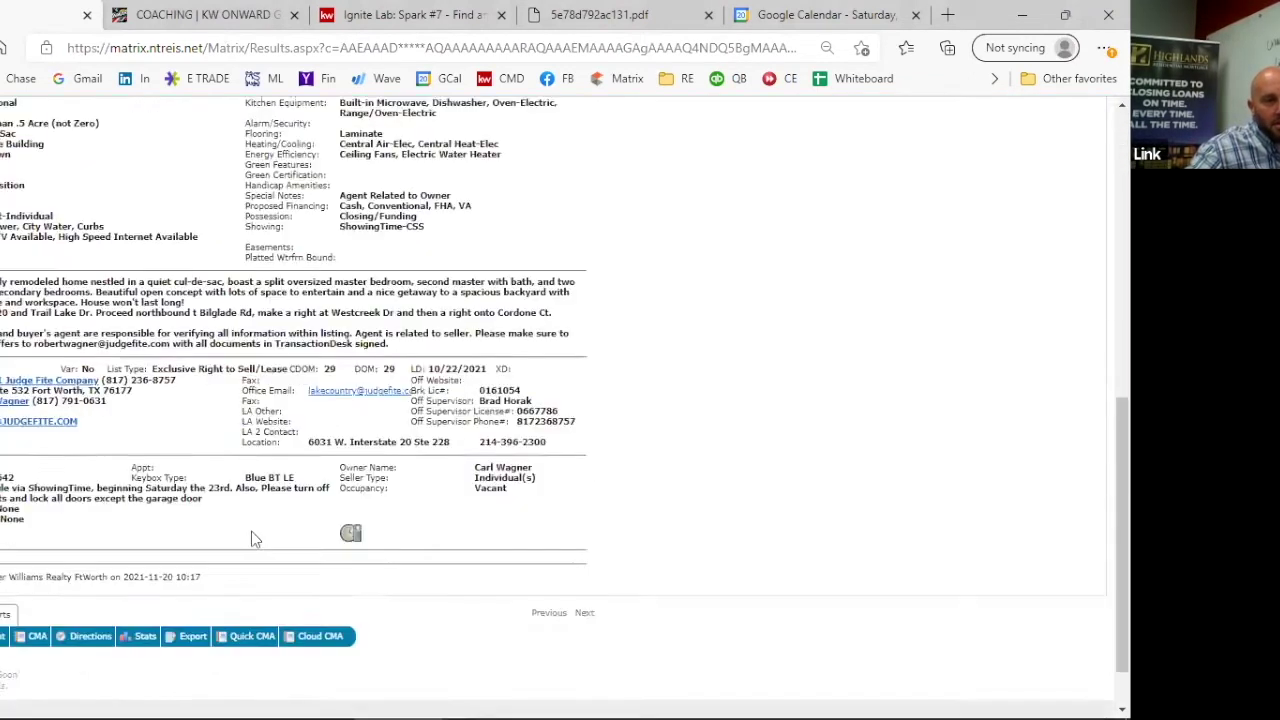
{"action": "scroll", "coordinate": [251, 538], "scroll_direction": "down", "scroll_amount": 1}
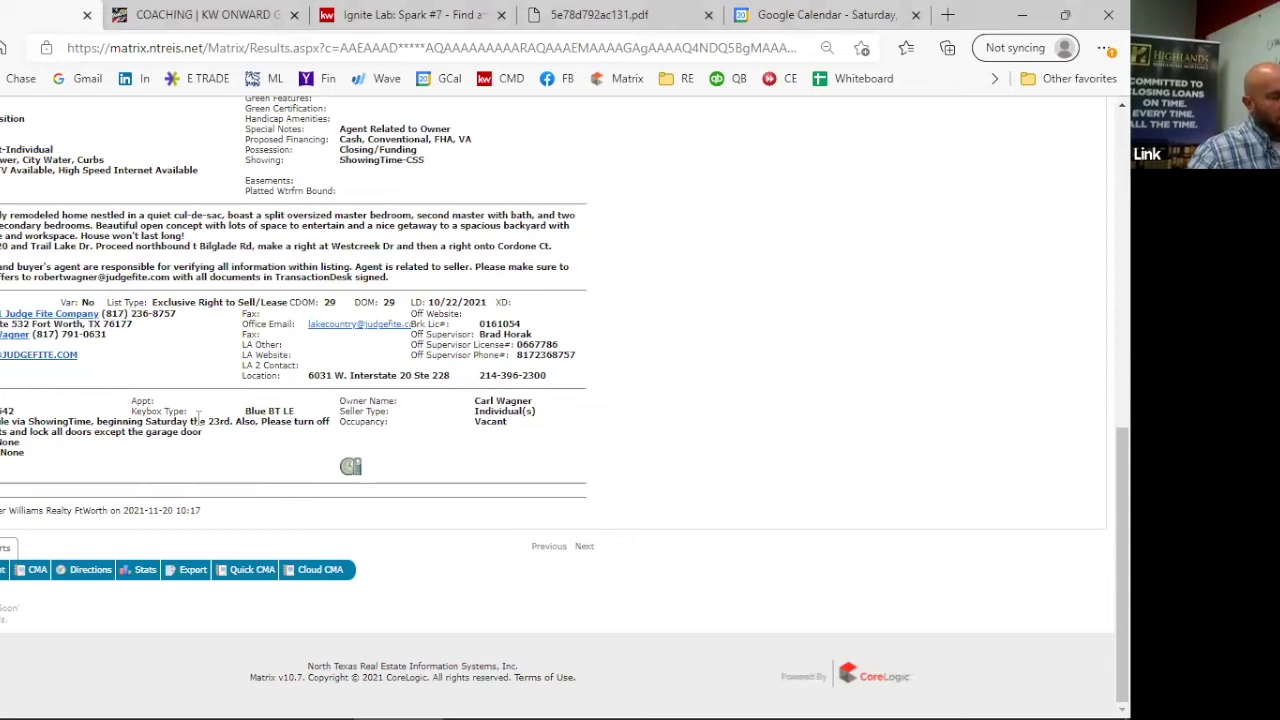
{"action": "scroll", "coordinate": [143, 397], "scroll_direction": "up", "scroll_amount": 5}
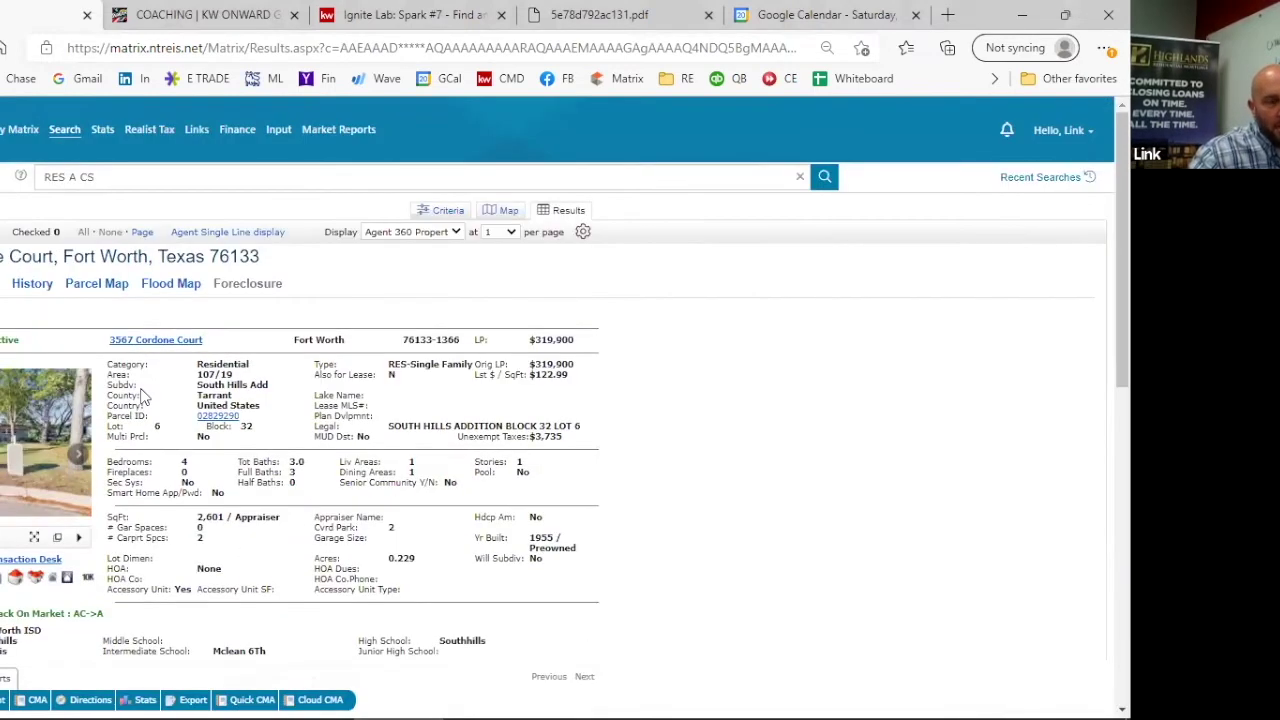
{"action": "scroll", "coordinate": [197, 518], "scroll_direction": "down", "scroll_amount": 5}
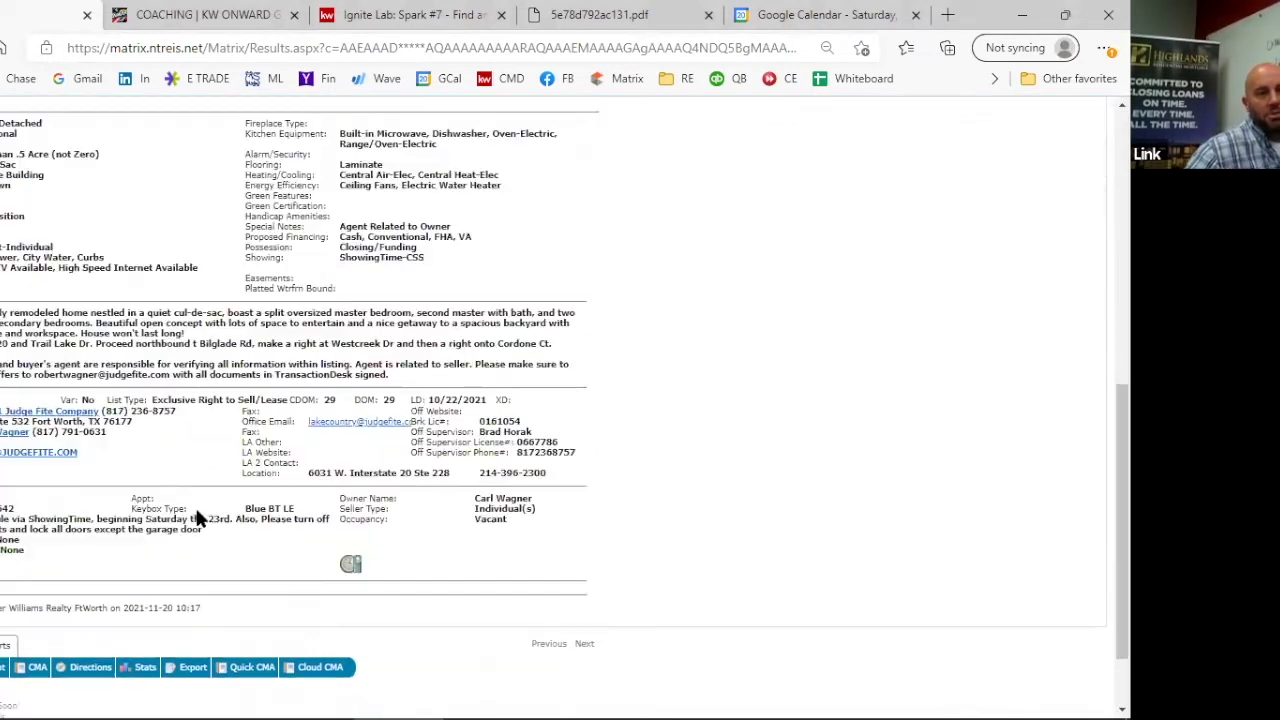
{"action": "scroll", "coordinate": [197, 518], "scroll_direction": "down", "scroll_amount": 1}
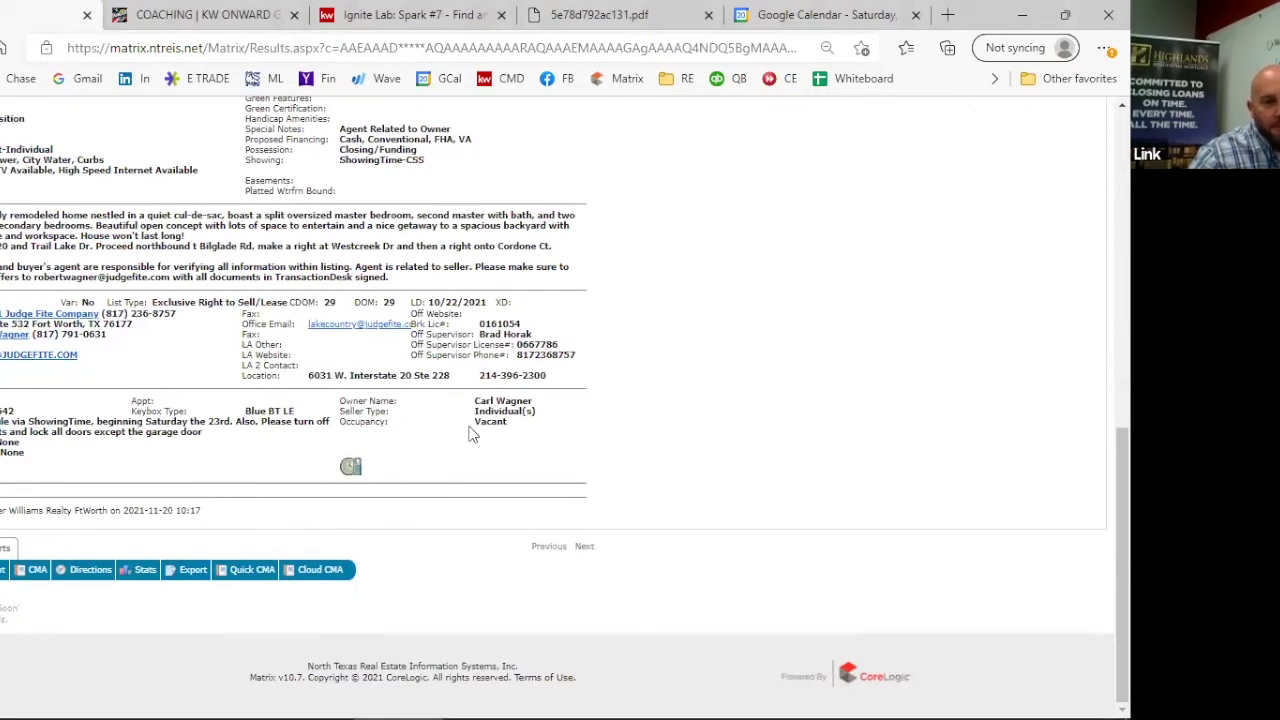
{"action": "scroll", "coordinate": [472, 433], "scroll_direction": "up", "scroll_amount": 3}
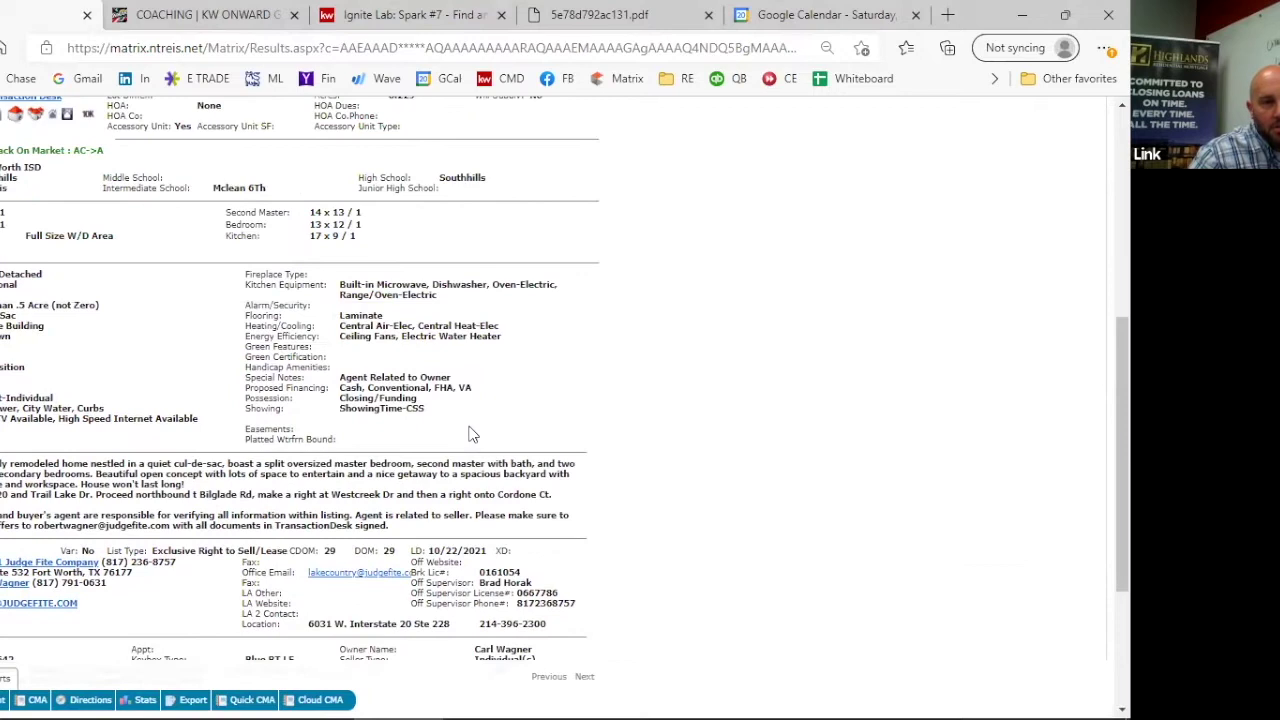
{"action": "scroll", "coordinate": [400, 427], "scroll_direction": "up", "scroll_amount": 5}
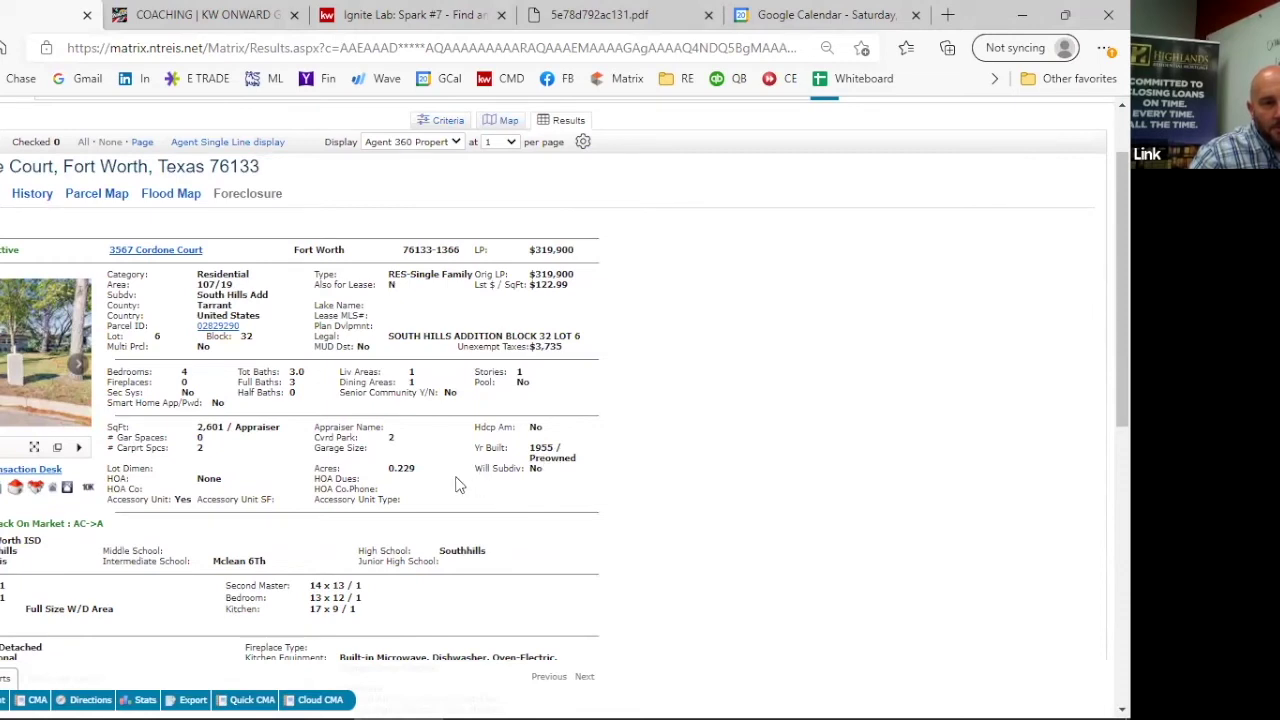
{"action": "scroll", "coordinate": [455, 485], "scroll_direction": "down", "scroll_amount": 5}
{"action": "scroll", "coordinate": [453, 433], "scroll_direction": "up", "scroll_amount": 8}
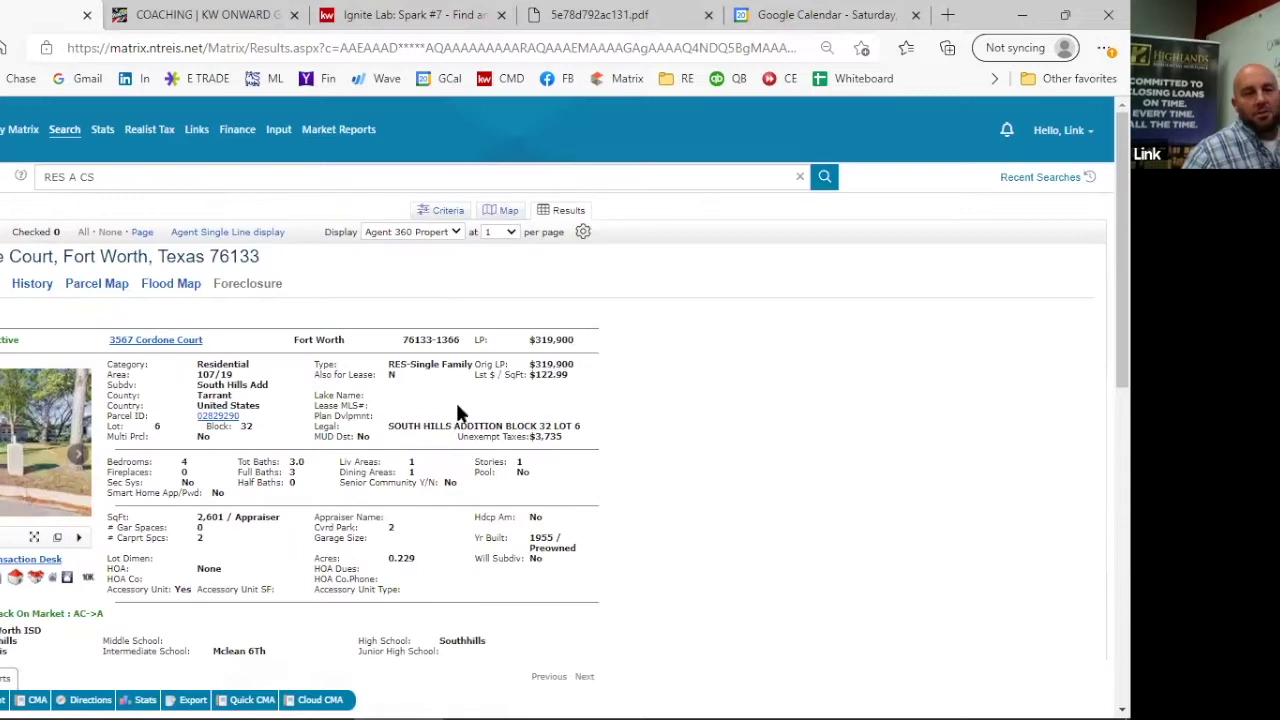
Step: Open the $569,000 River Park Place listing from yesterday's auto email in the most recent OneHome visitor's sent emails
{"action": "left_click", "coordinate": [508, 211]}
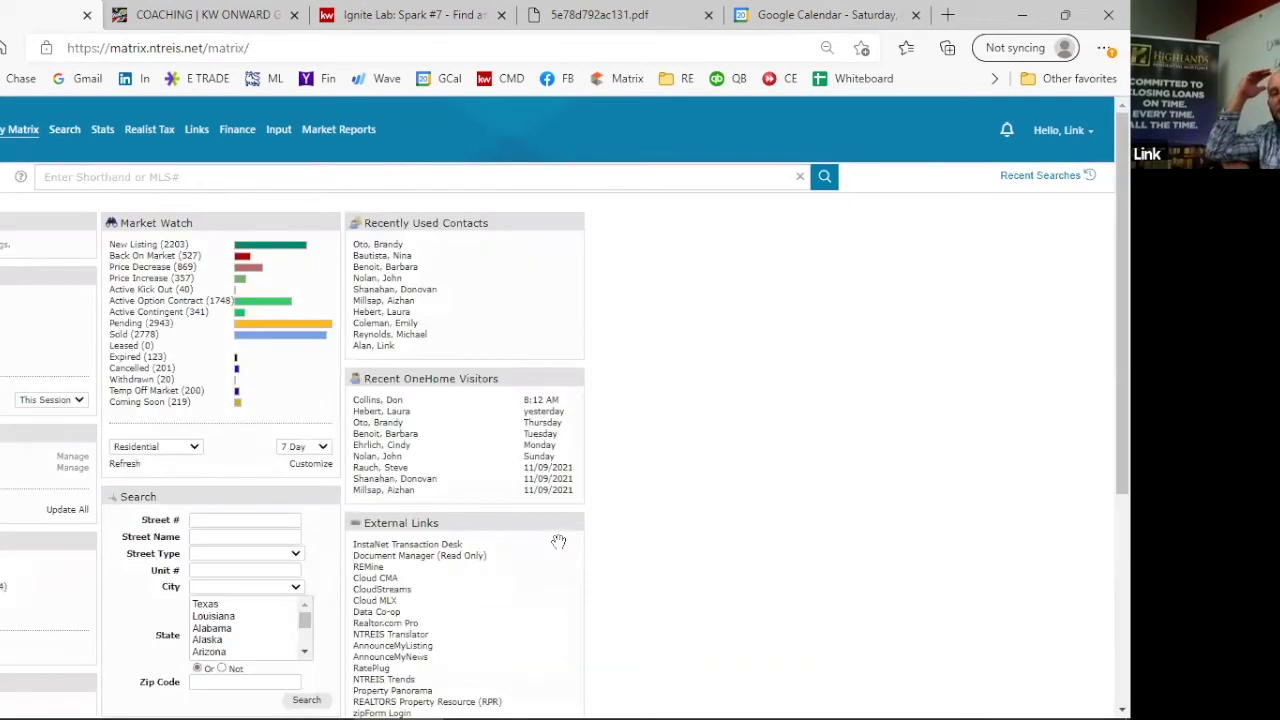
{"action": "left_click", "coordinate": [389, 401]}
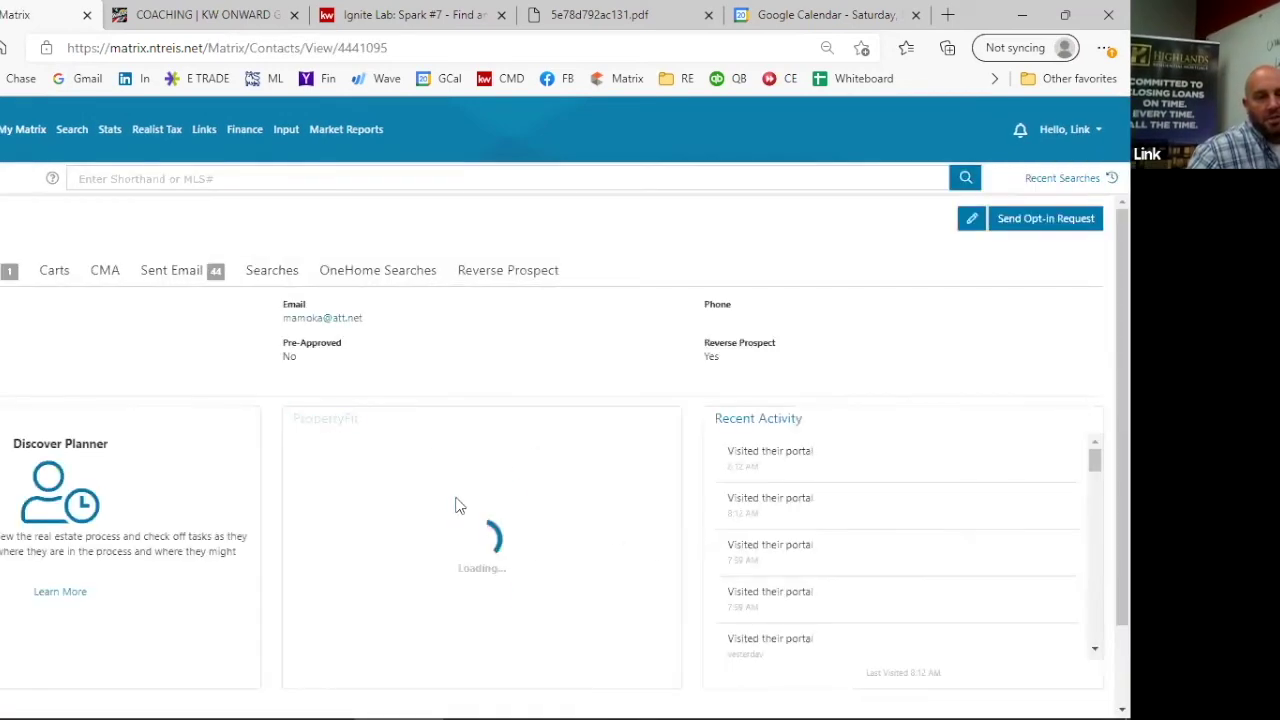
{"action": "left_click", "coordinate": [178, 272]}
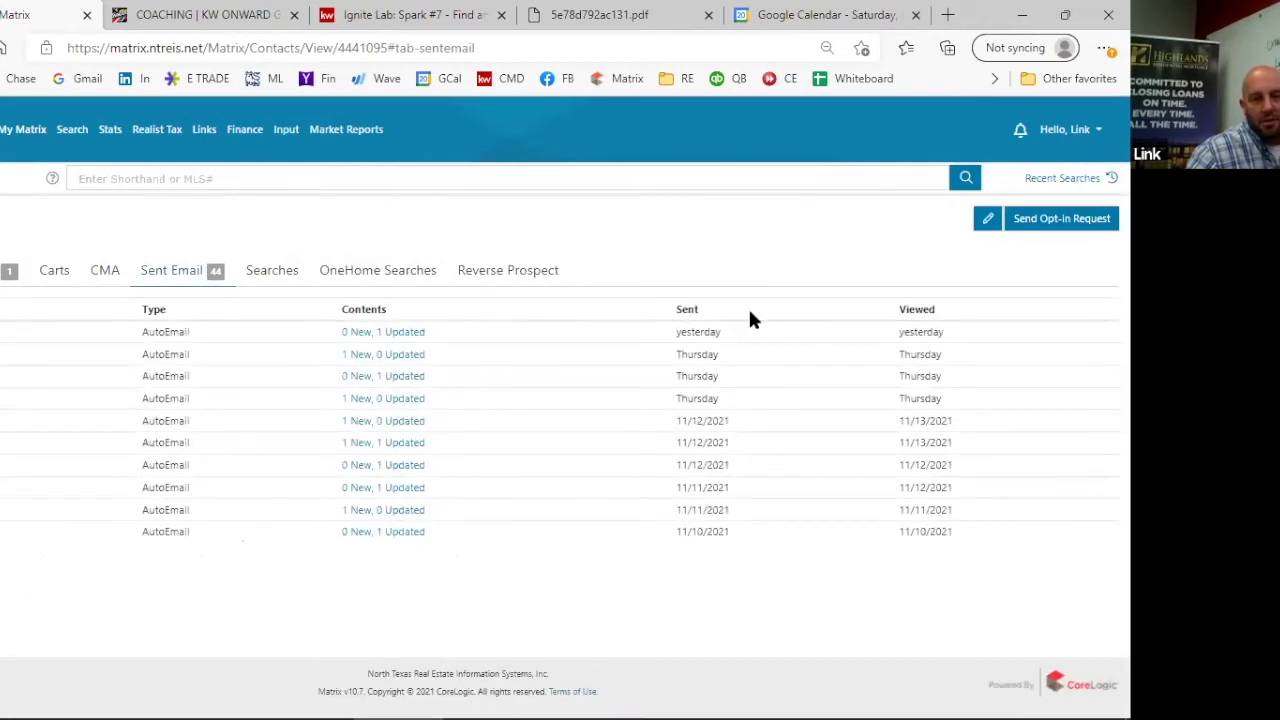
{"action": "left_click", "coordinate": [389, 343]}
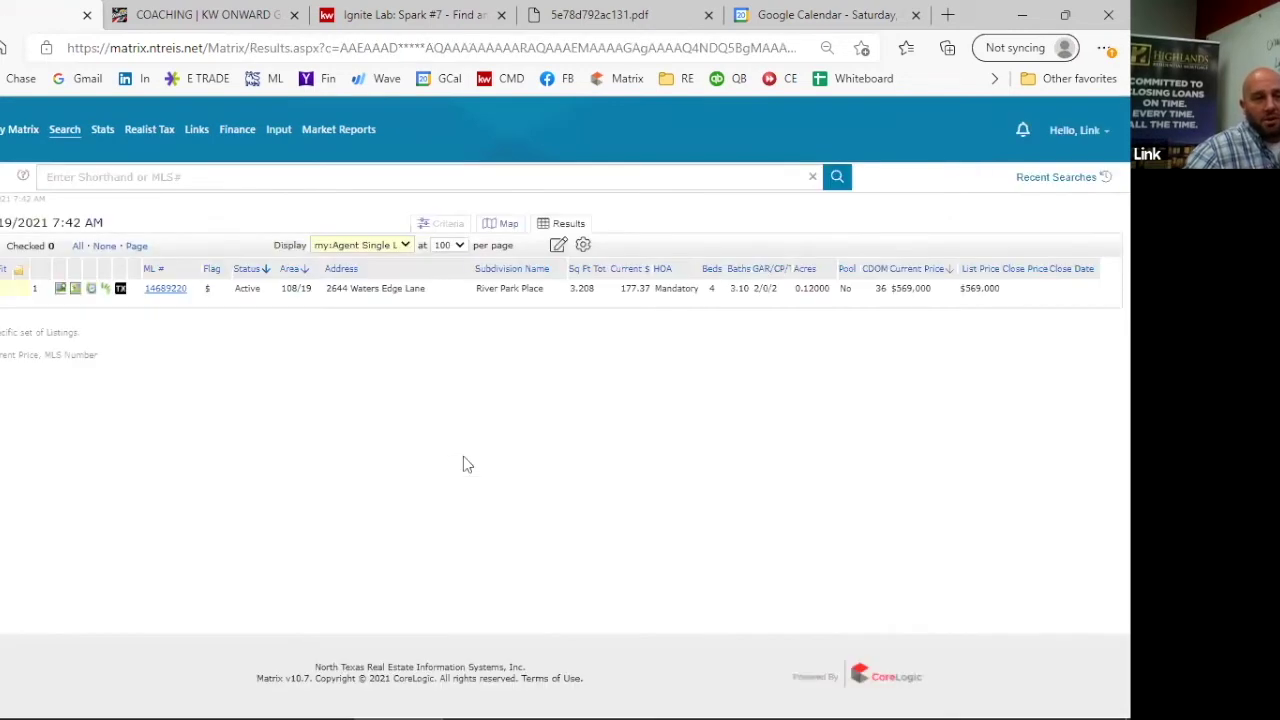
{"action": "left_click", "coordinate": [160, 289]}
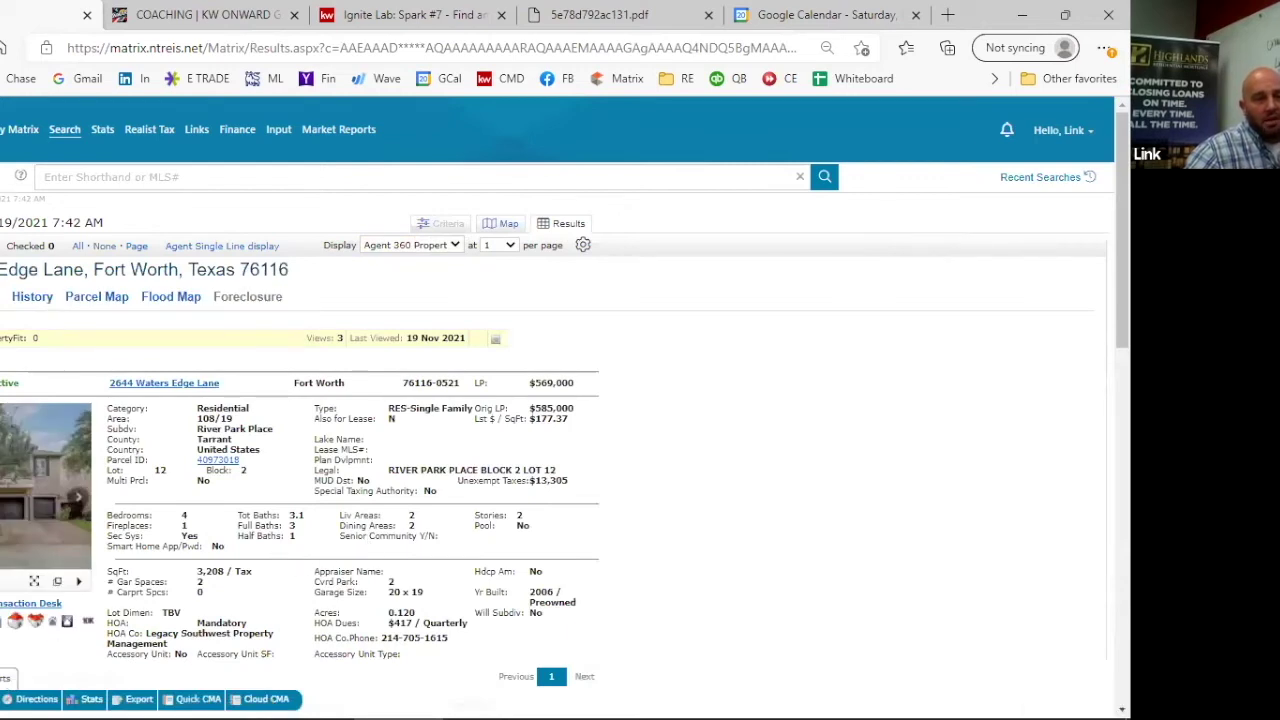
Step: Start an email with the River Park Place listing and try the Hello salutation for a new contact, discarding the contact form
{"action": "left_click", "coordinate": [67, 620]}
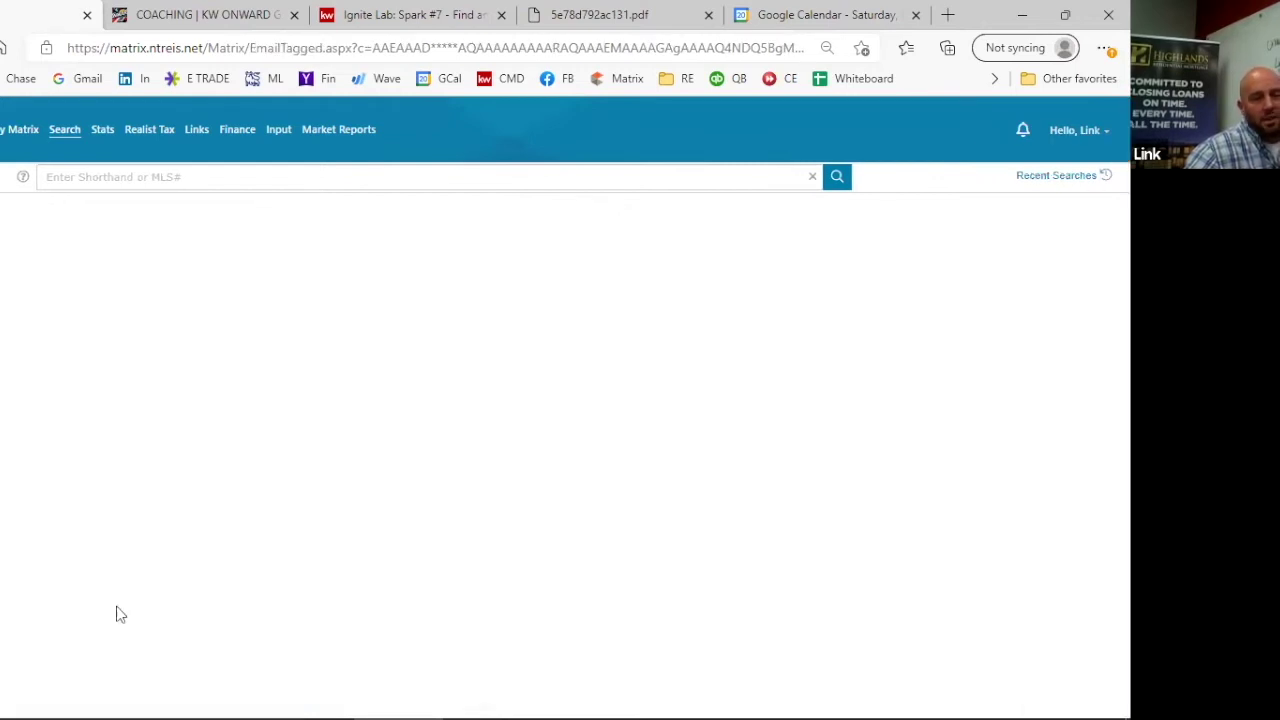
{"action": "left_click", "coordinate": [8, 335]}
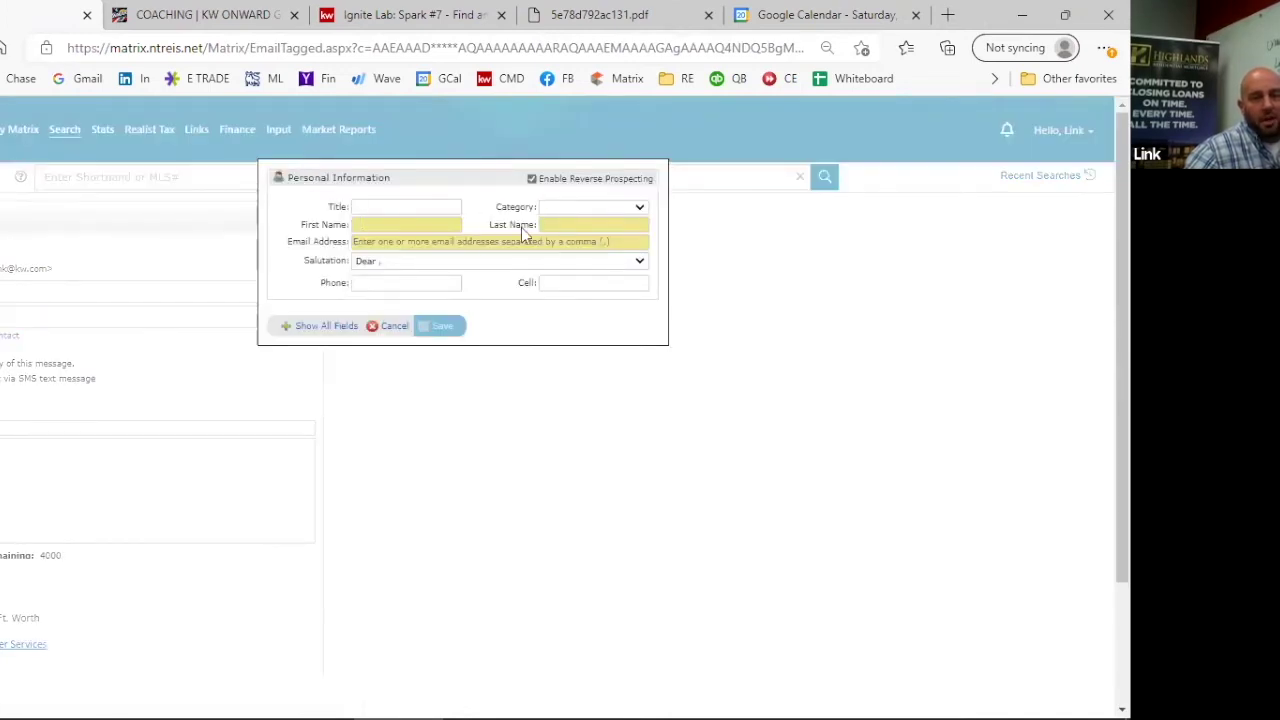
{"action": "left_click", "coordinate": [480, 263]}
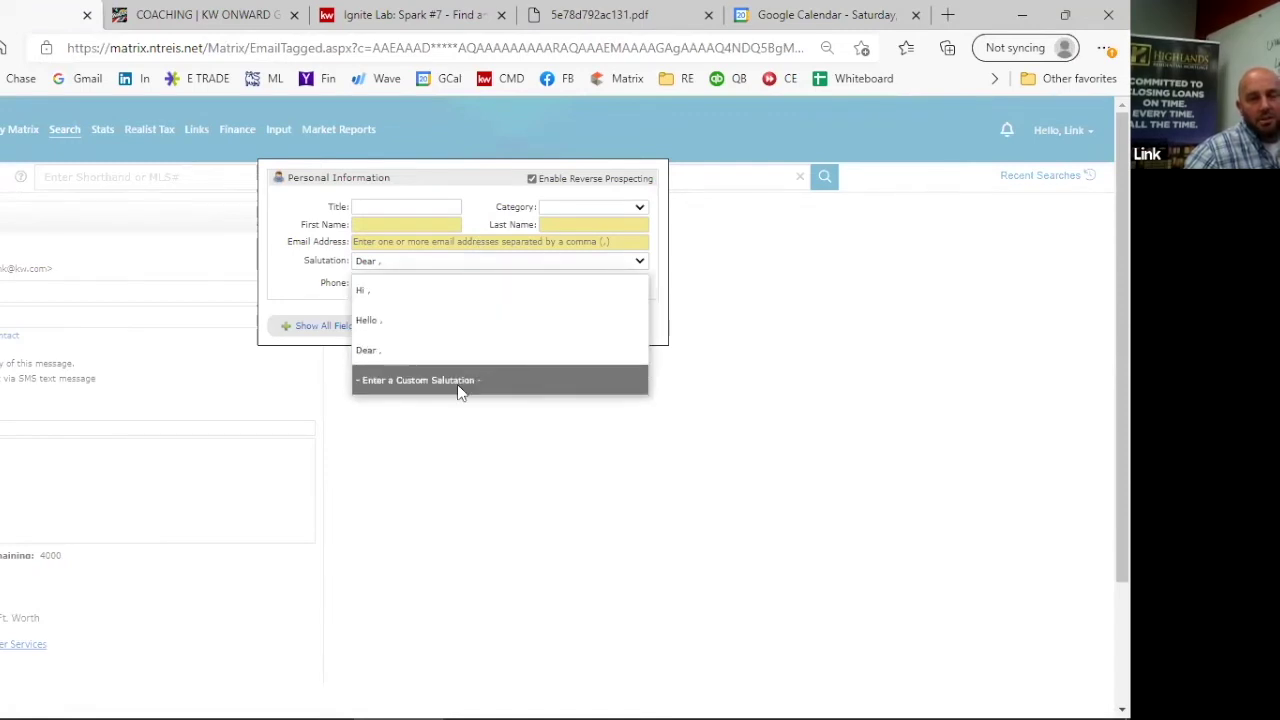
{"action": "left_click", "coordinate": [449, 316]}
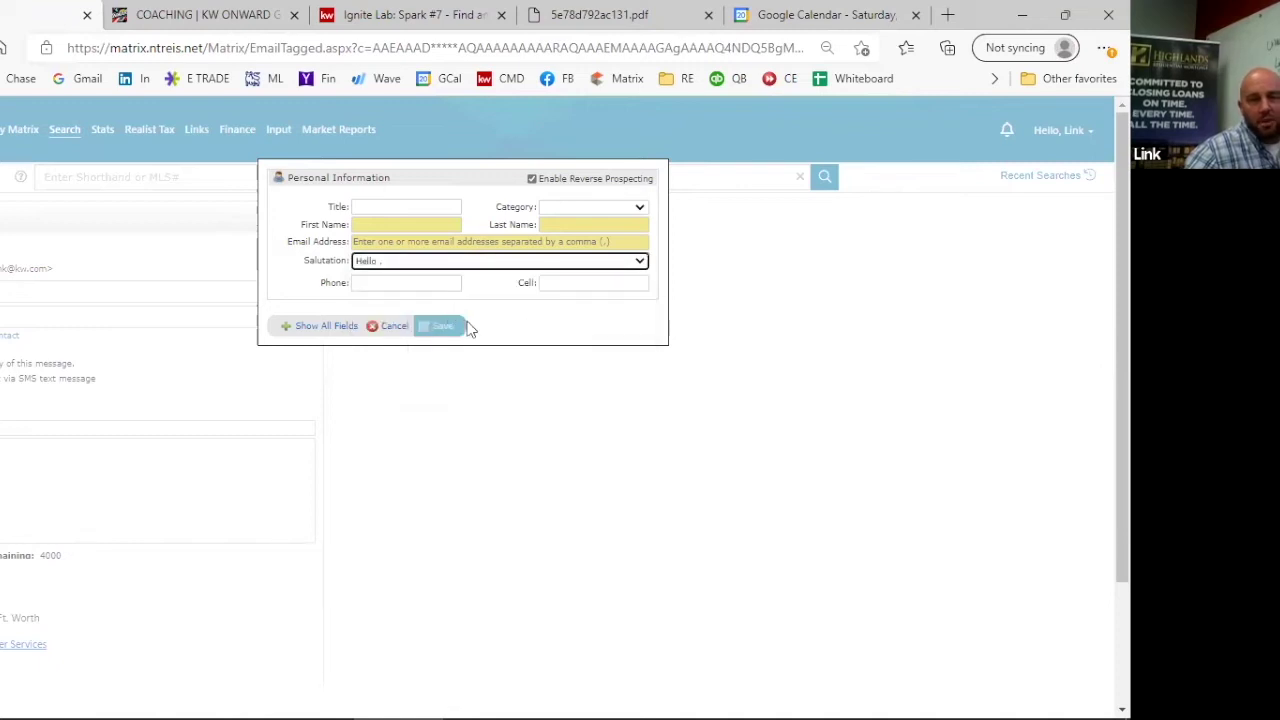
{"action": "left_click", "coordinate": [393, 326]}
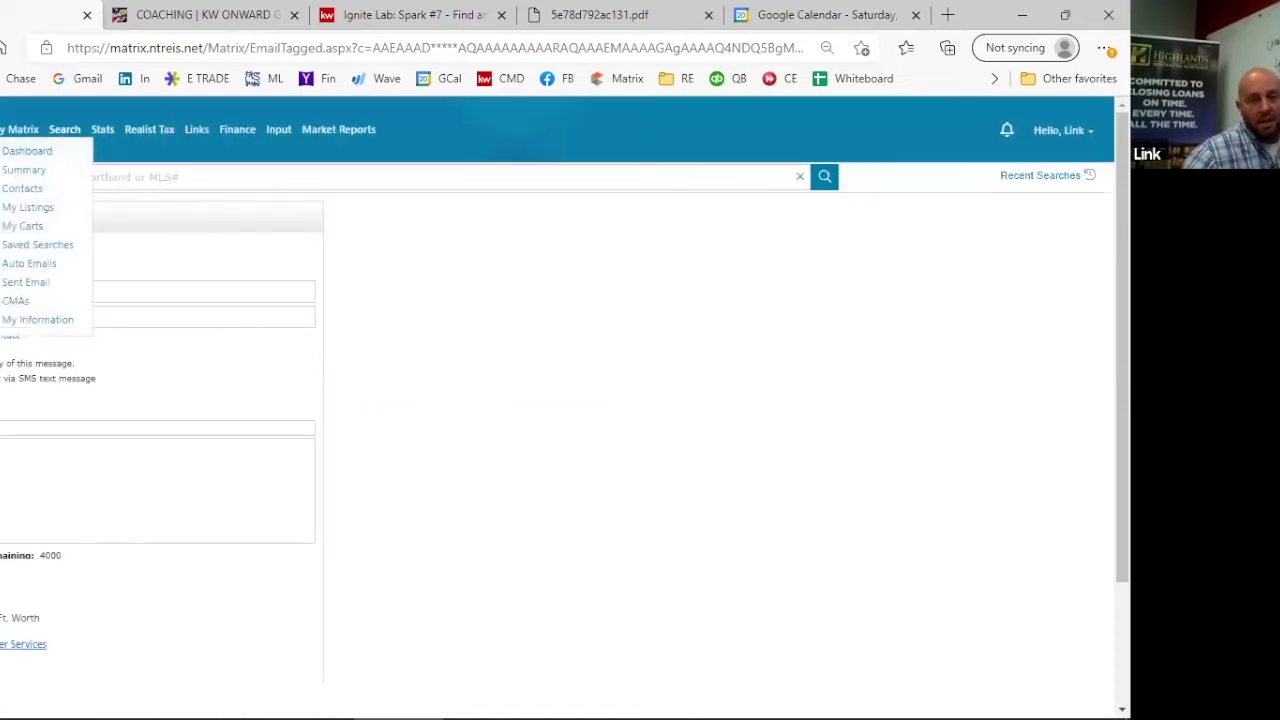